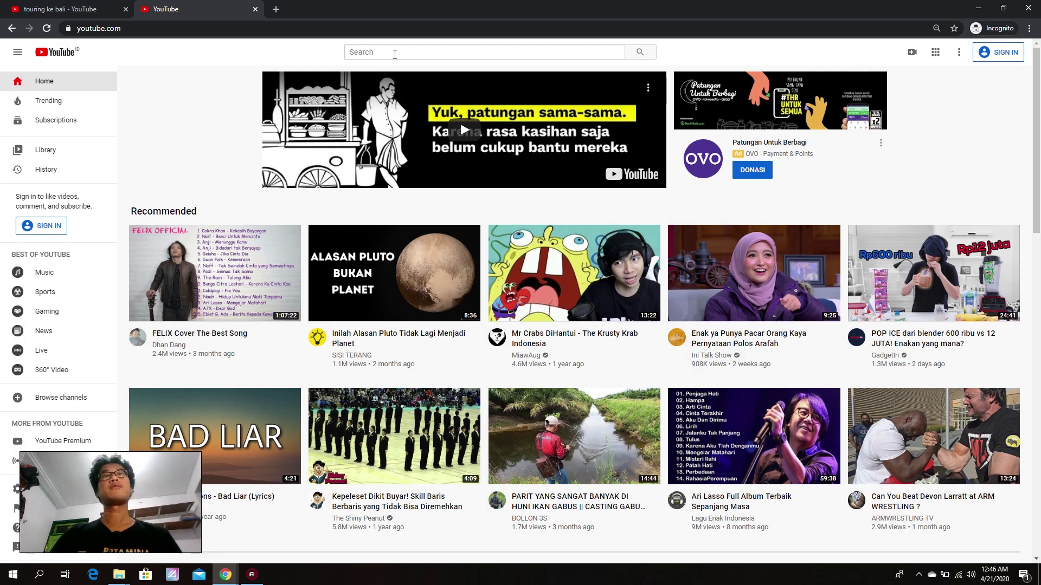
Step: Search YouTube for "touring ke lombok" and underline the first two video results with red strokes
left_click(394, 54)
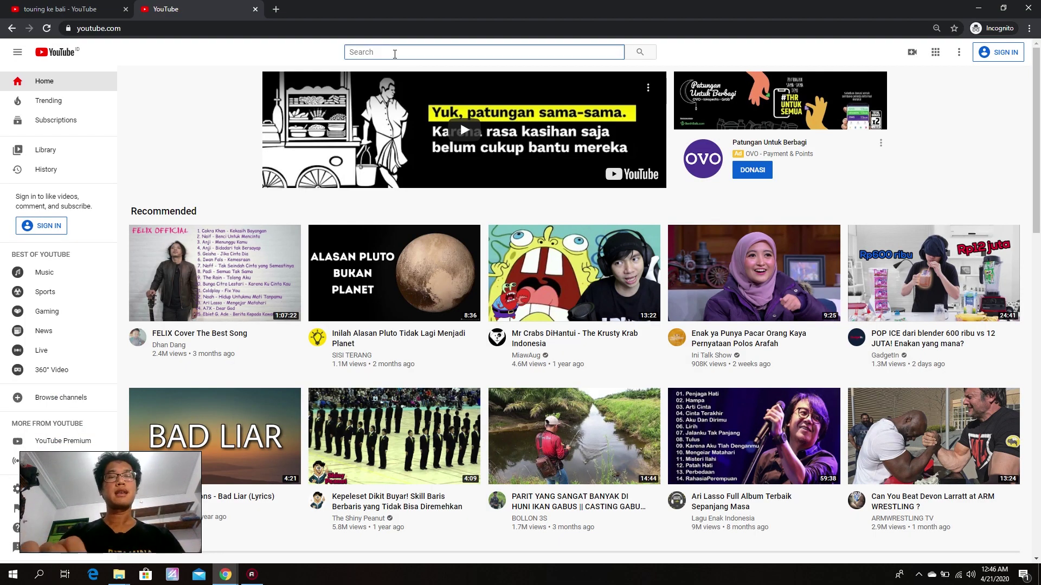
type("tourin")
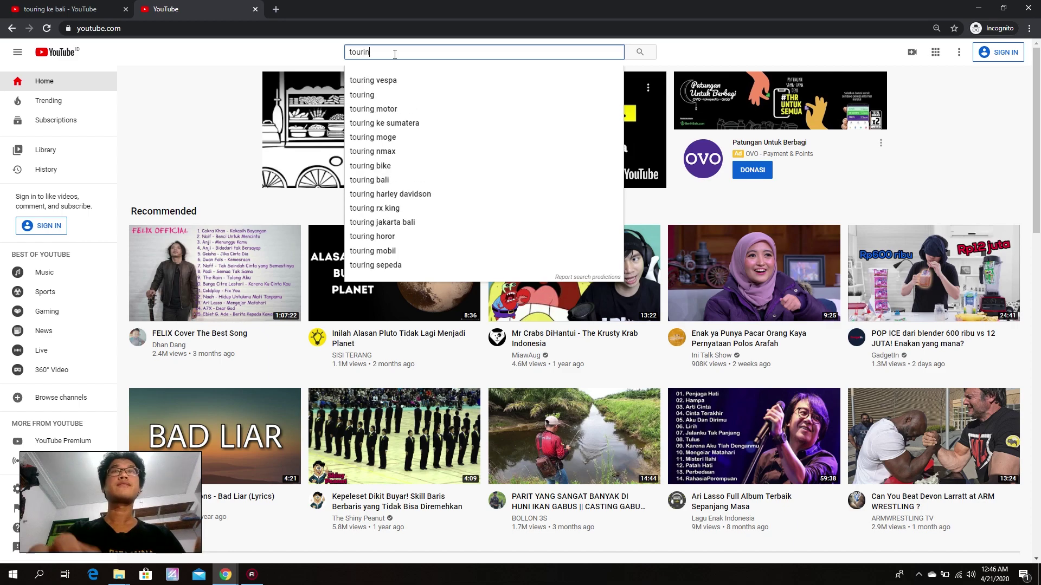
type("g ke lombok")
key("Return")
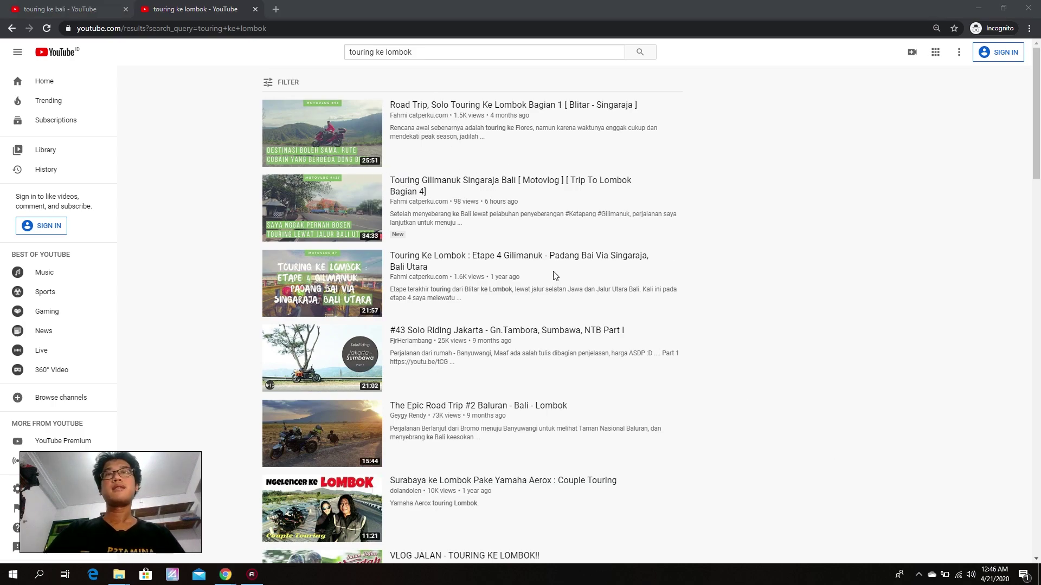
left_click_drag(394, 154, 487, 159)
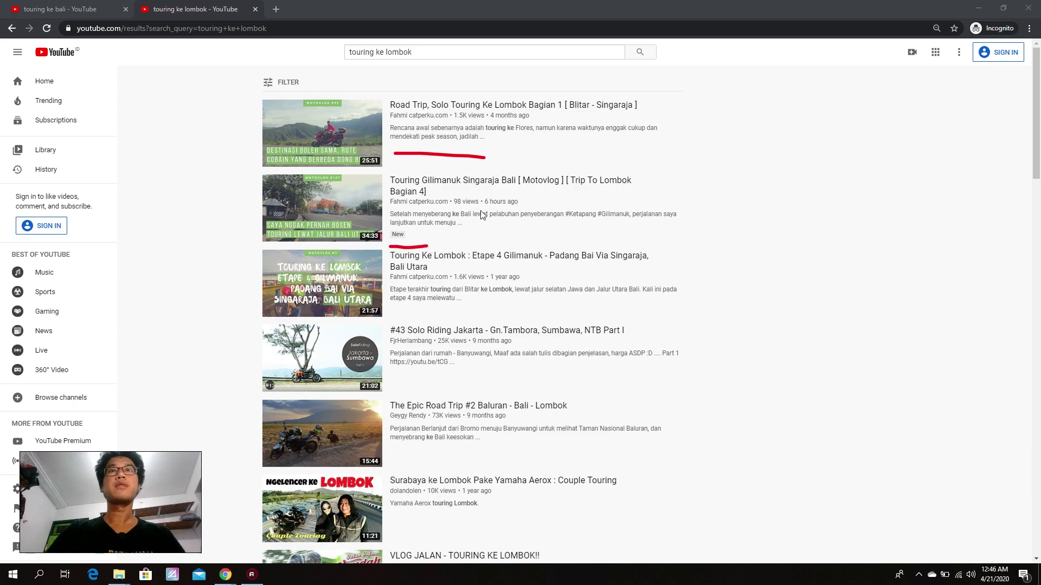
left_click_drag(484, 211, 525, 213)
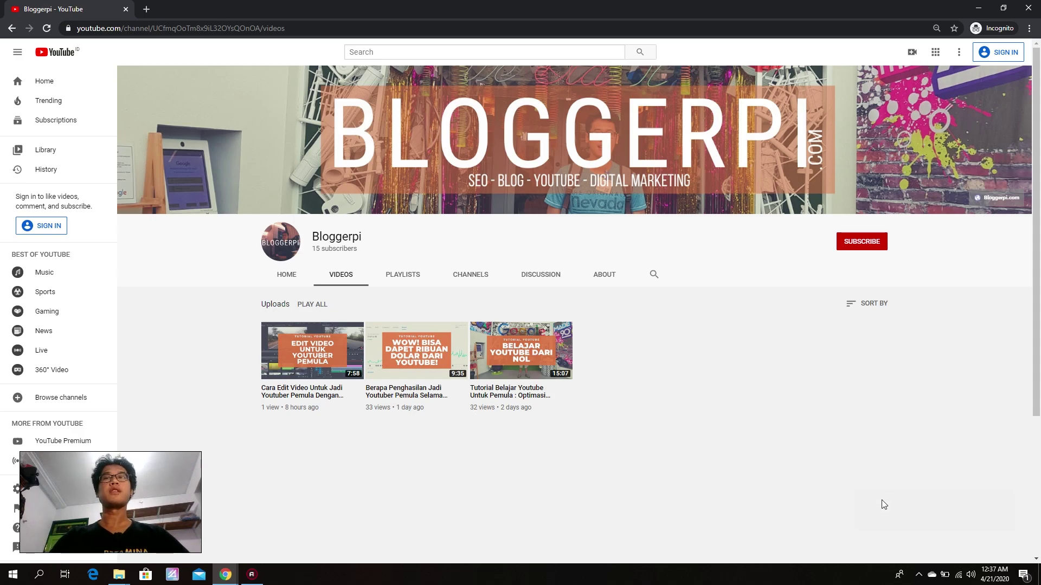
Step: Underline the subscriber count on the Bloggerpi channel page and mark the area around the Subscribe button
left_click_drag(311, 257, 383, 264)
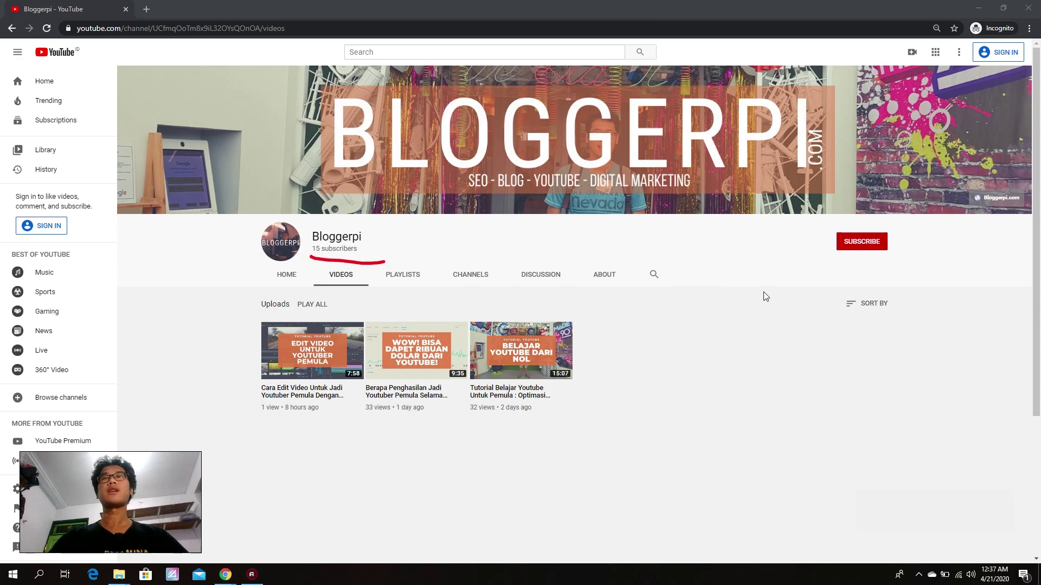
left_click(830, 212)
mouse_move(826, 215)
left_mouse_down()
mouse_move(943, 255)
mouse_move(835, 206)
left_mouse_up()
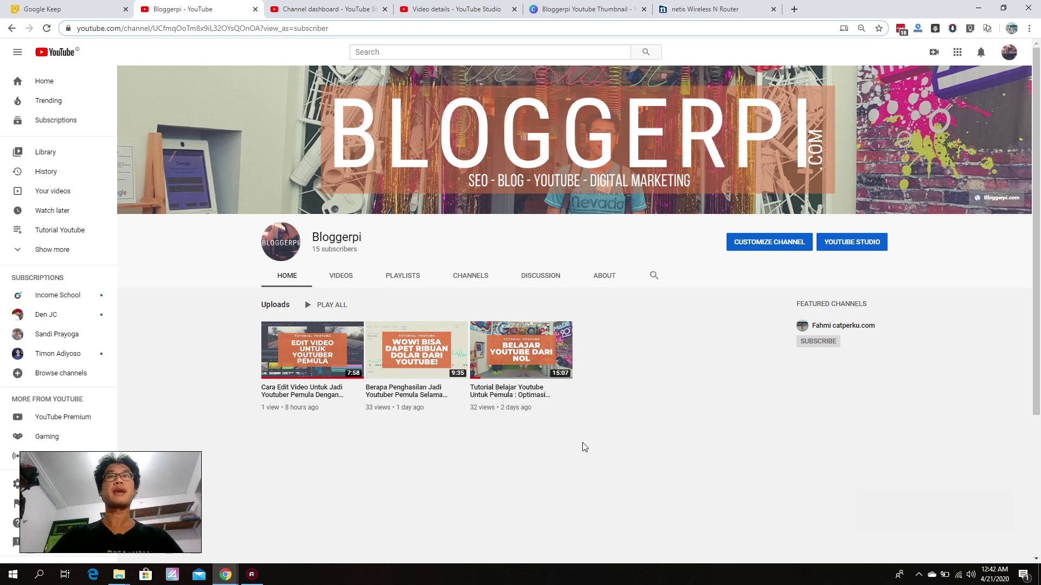
Step: Switch to the Bloggerpi YouTube thumbnail design in Canva and mark its "OPTIMASI SEO YOUTUBE UNTUK PEMULA" title text
left_click(580, 14)
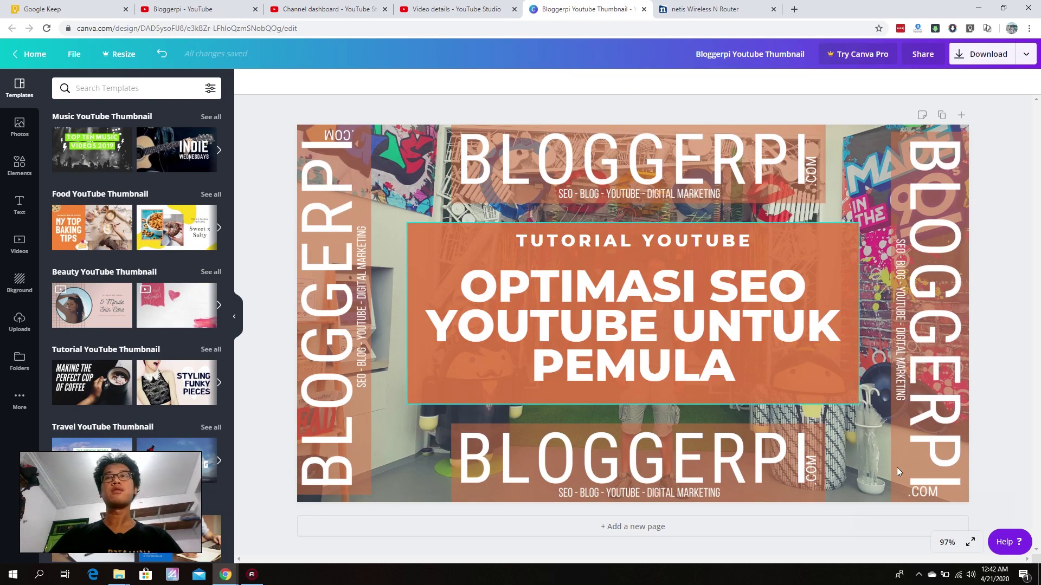
left_click_drag(441, 346, 607, 350)
left_click_drag(529, 386, 705, 365)
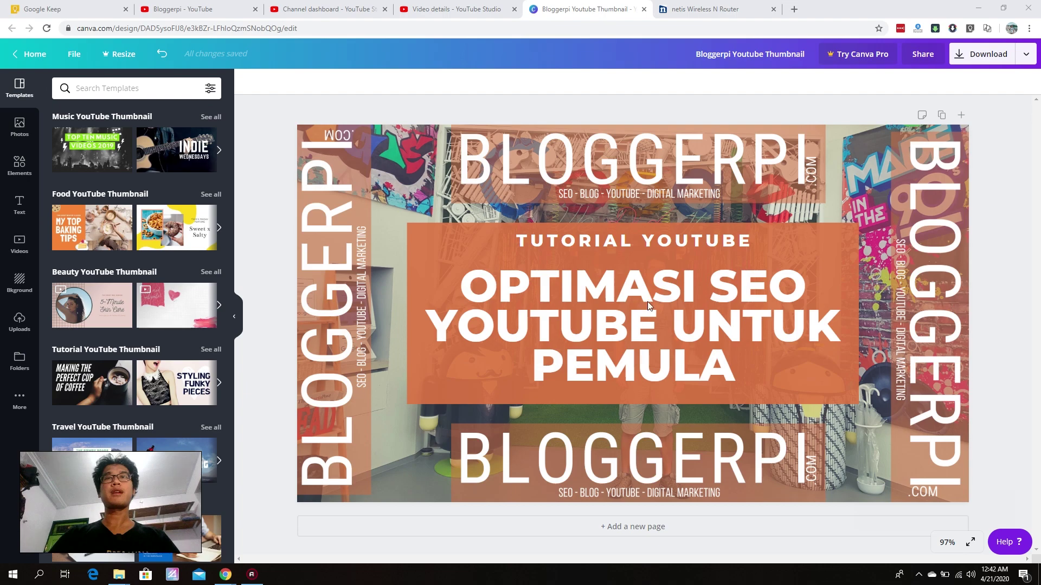
left_click_drag(725, 260, 806, 322)
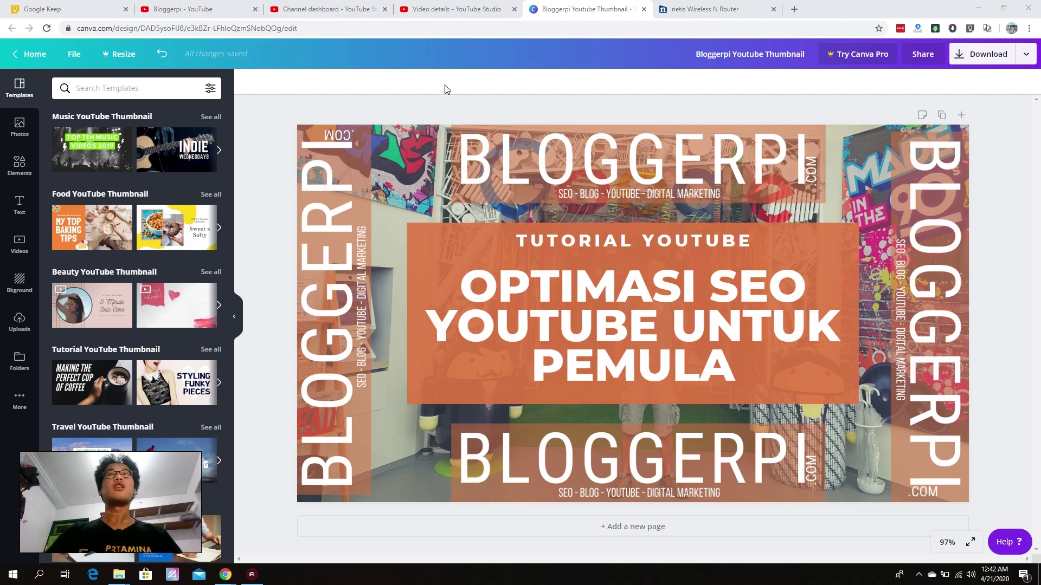
left_click(428, 10)
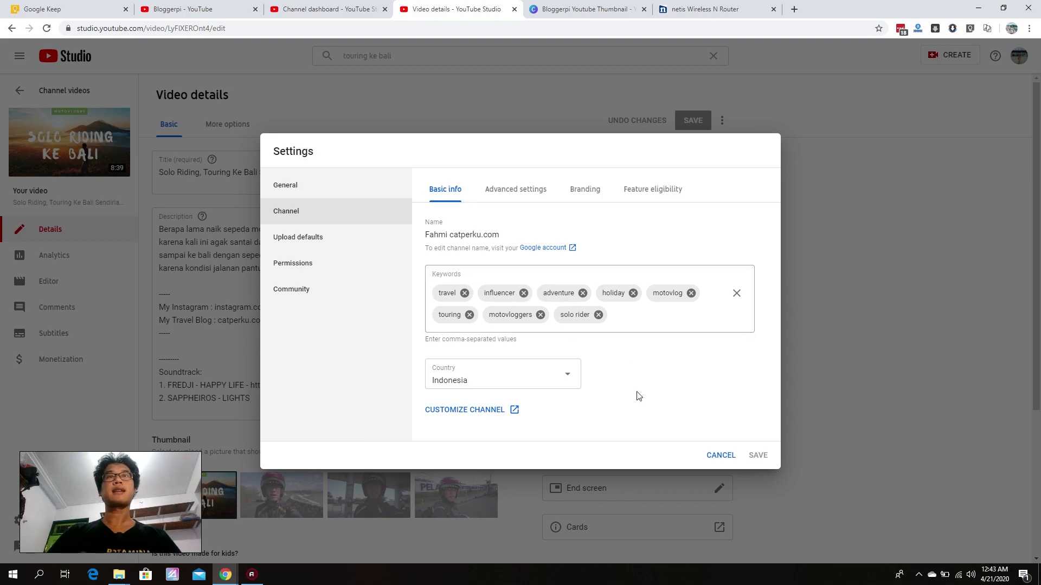
left_click_drag(277, 169, 319, 164)
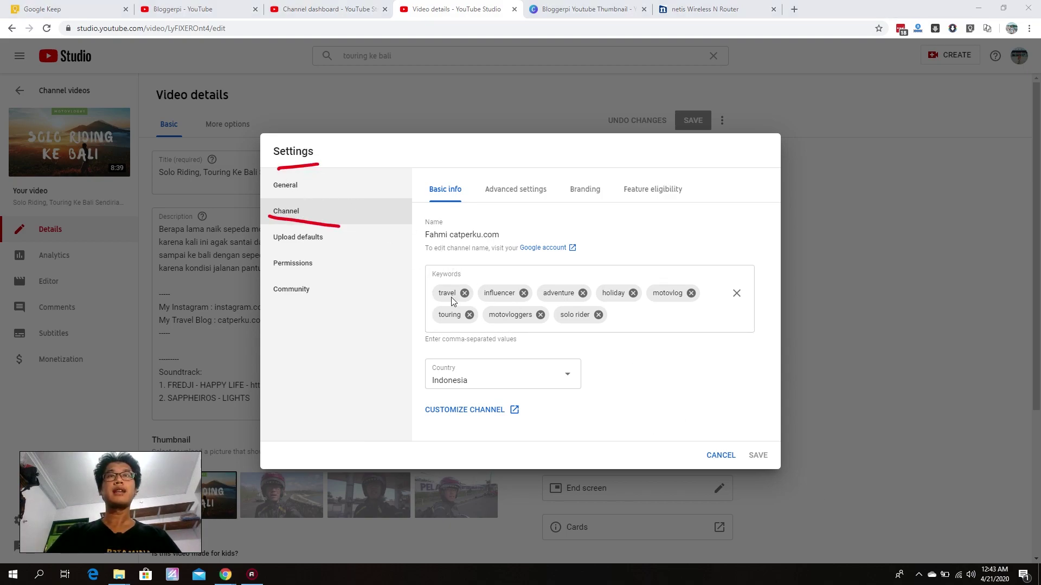
left_click_drag(423, 340, 686, 344)
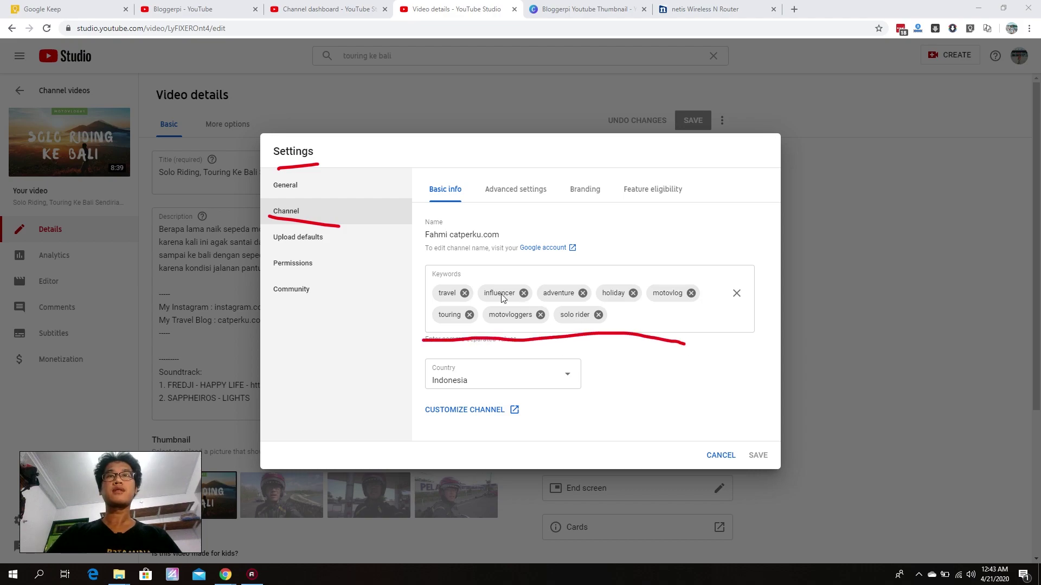
left_click_drag(423, 262, 460, 262)
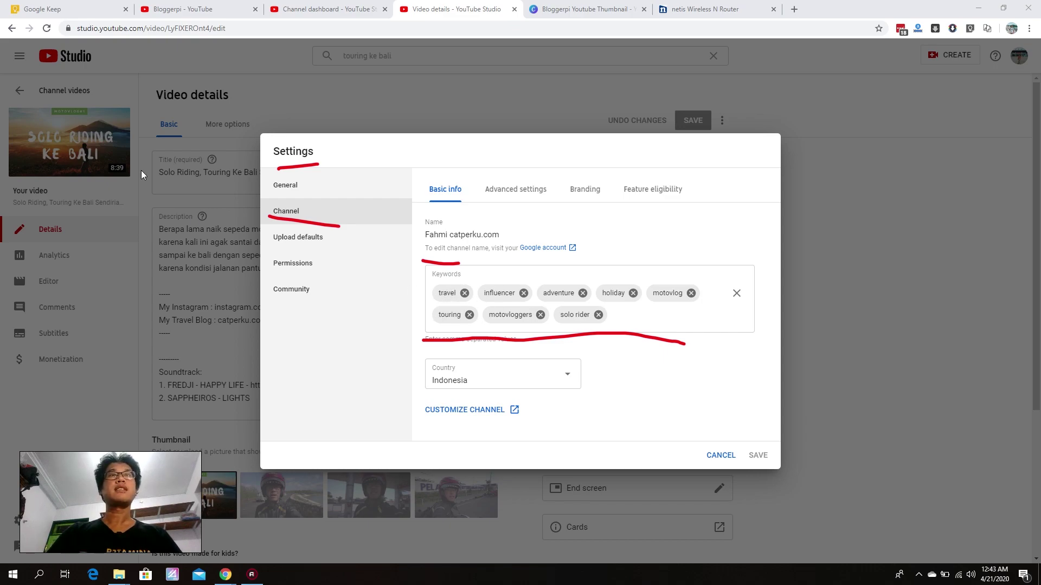
left_click_drag(436, 297, 464, 299)
left_click_drag(544, 298, 608, 298)
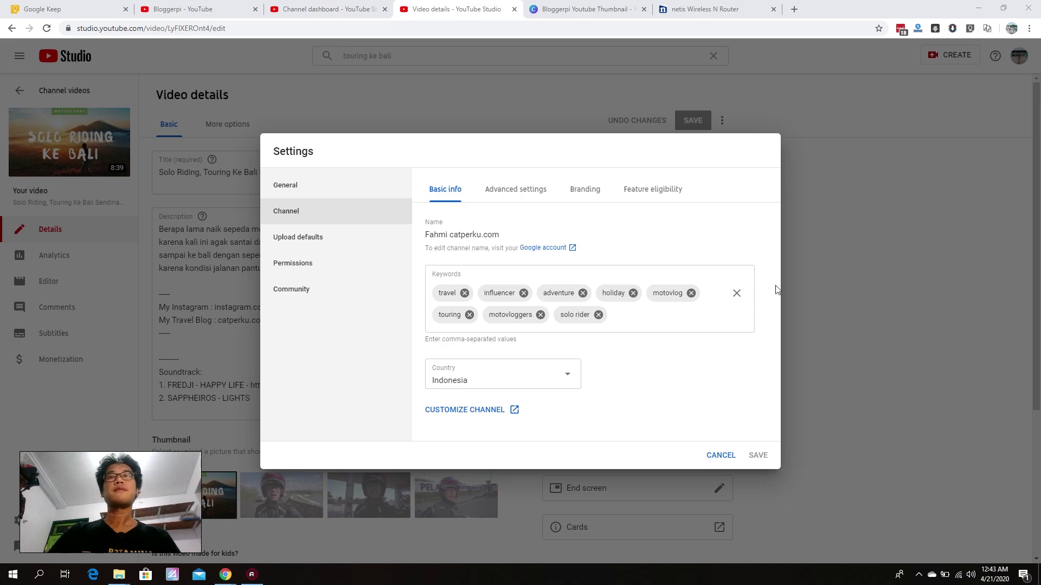
left_click(709, 451)
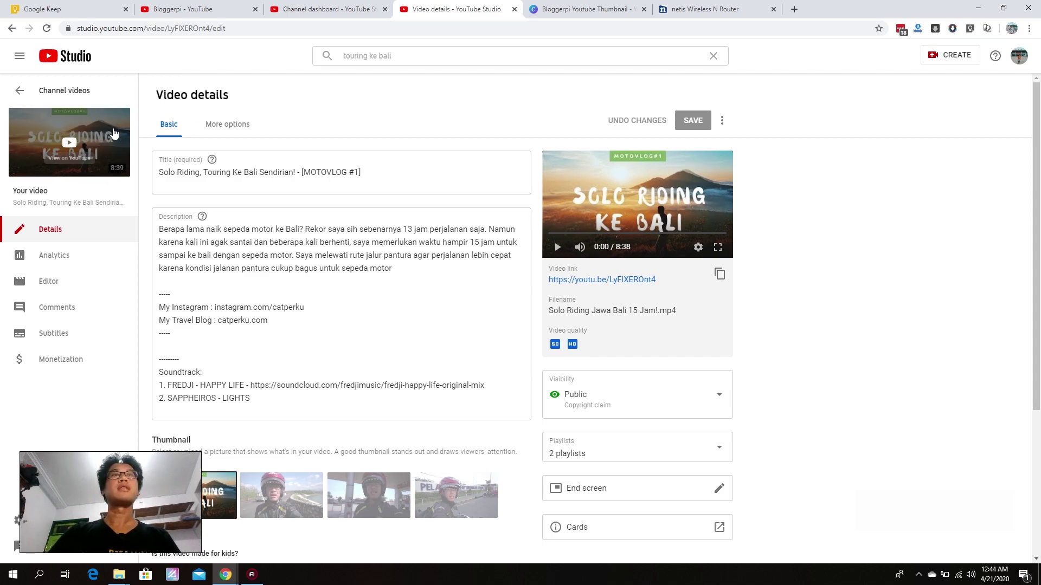
Step: Switch to the incognito browser window and search for "touring ke bali" in its first YouTube tab
mouse_move(225, 574)
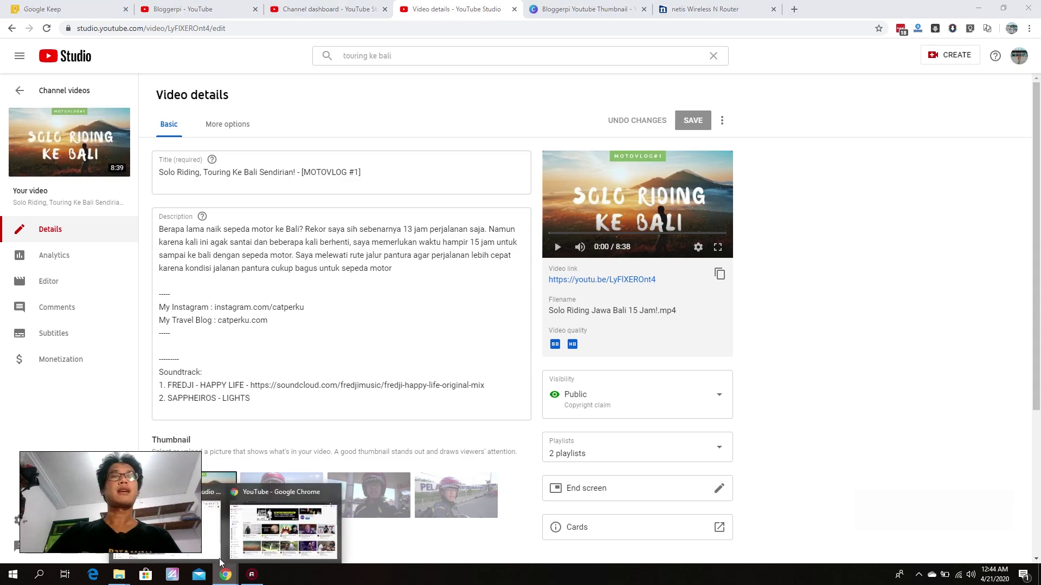
left_click(245, 544)
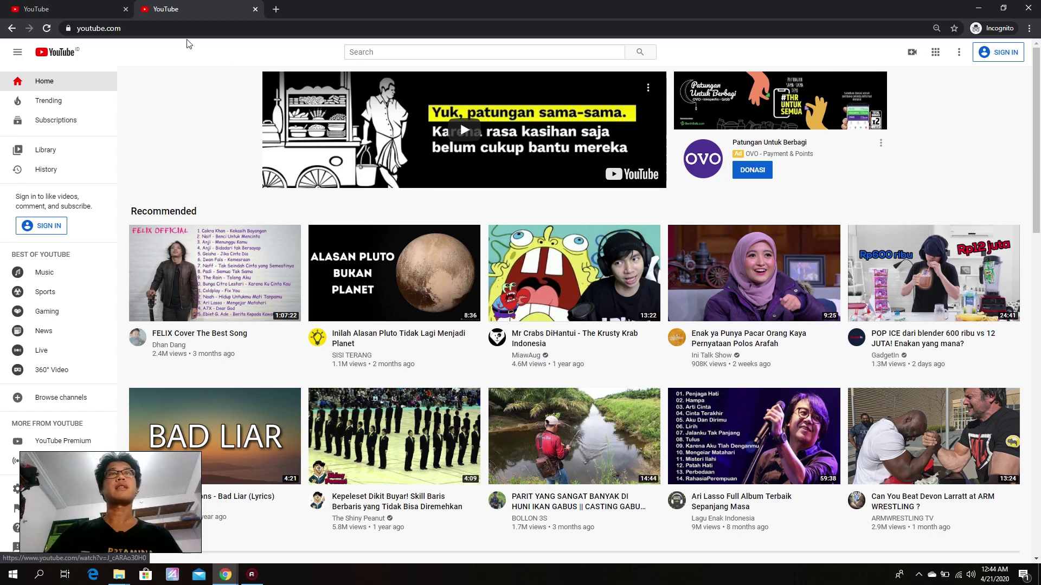
left_click(69, 9)
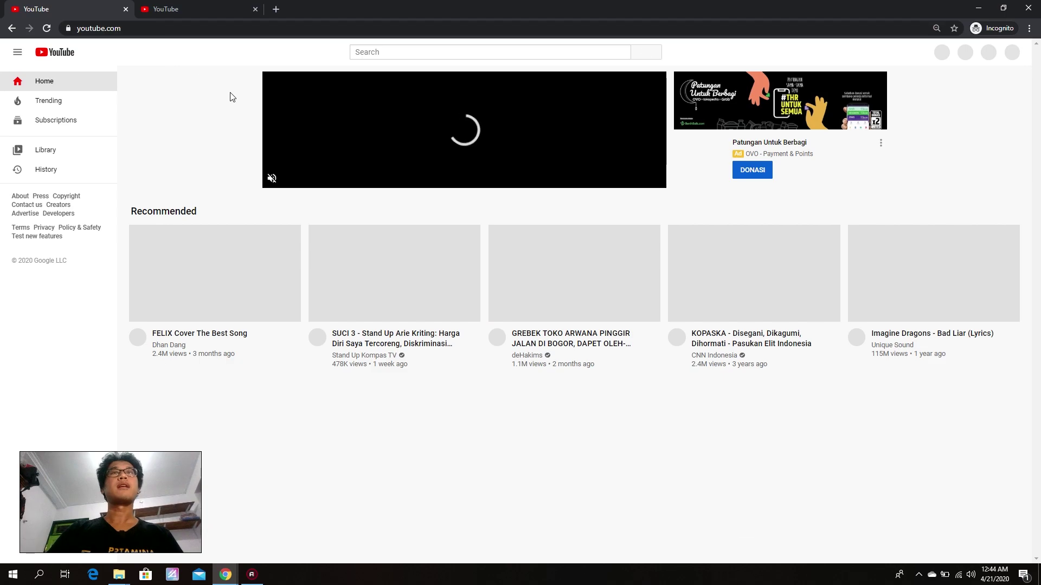
left_click(424, 54)
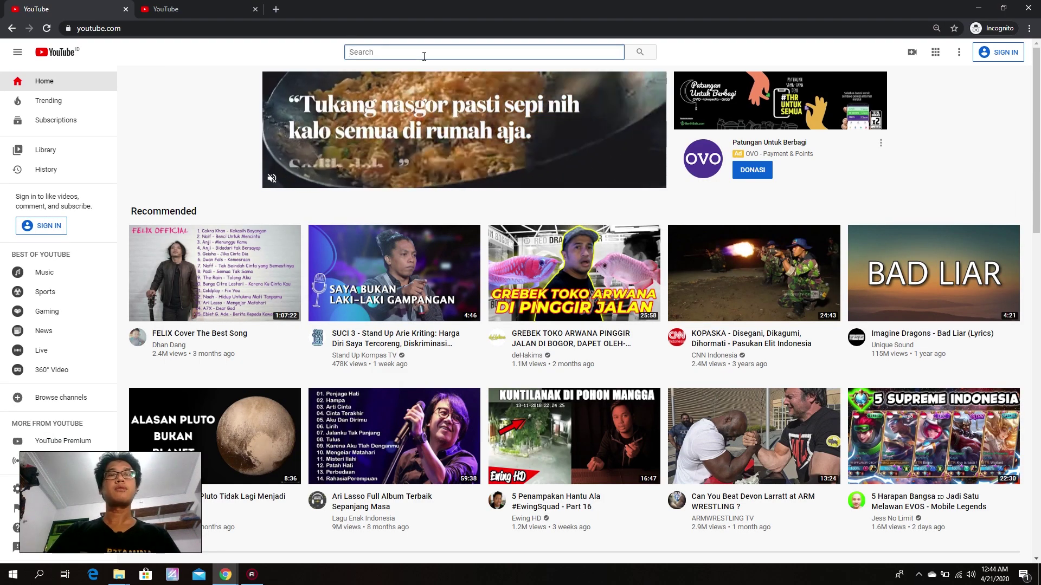
type("touring")
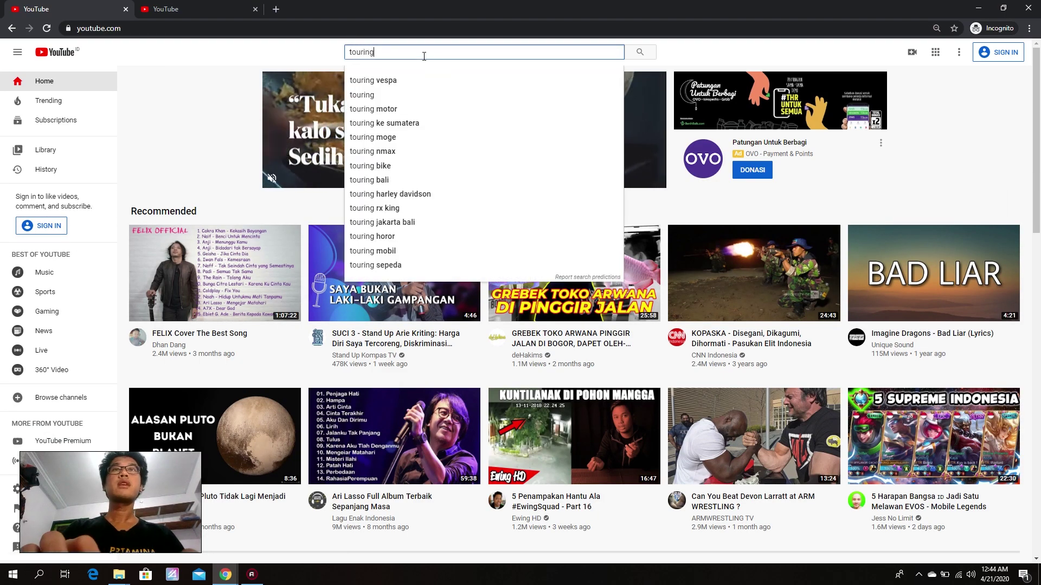
type(" ke bali")
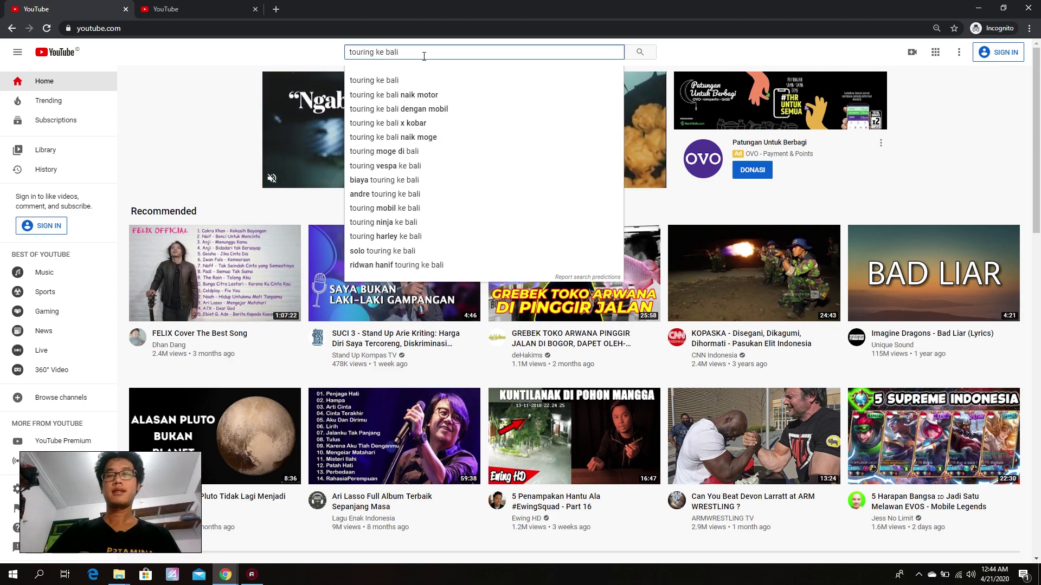
key("Return")
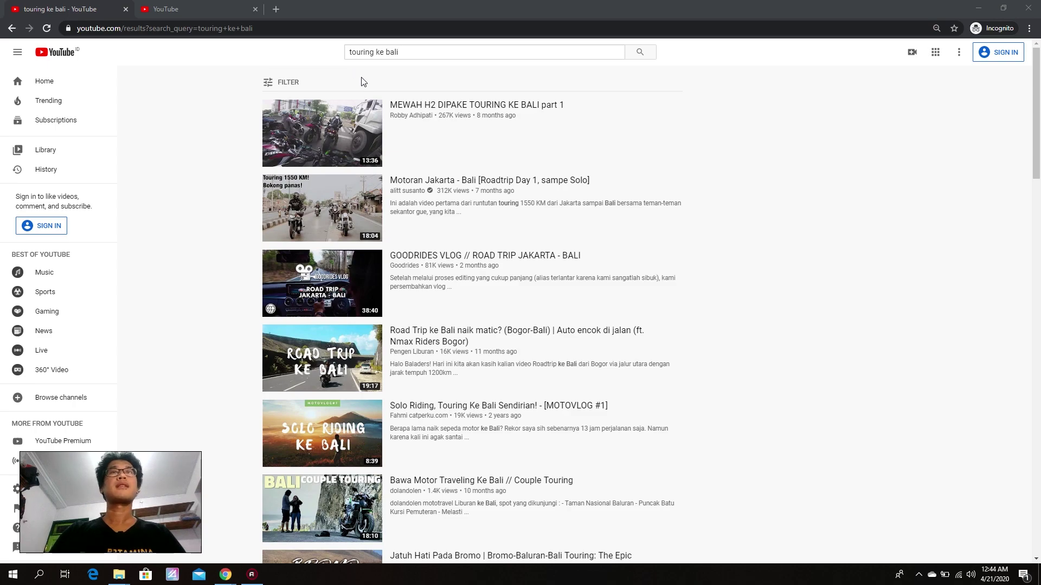
Step: Underline the search term, the top five results' view counts and the Solo Riding video's upload age, and clear the marks
left_click_drag(346, 62, 407, 66)
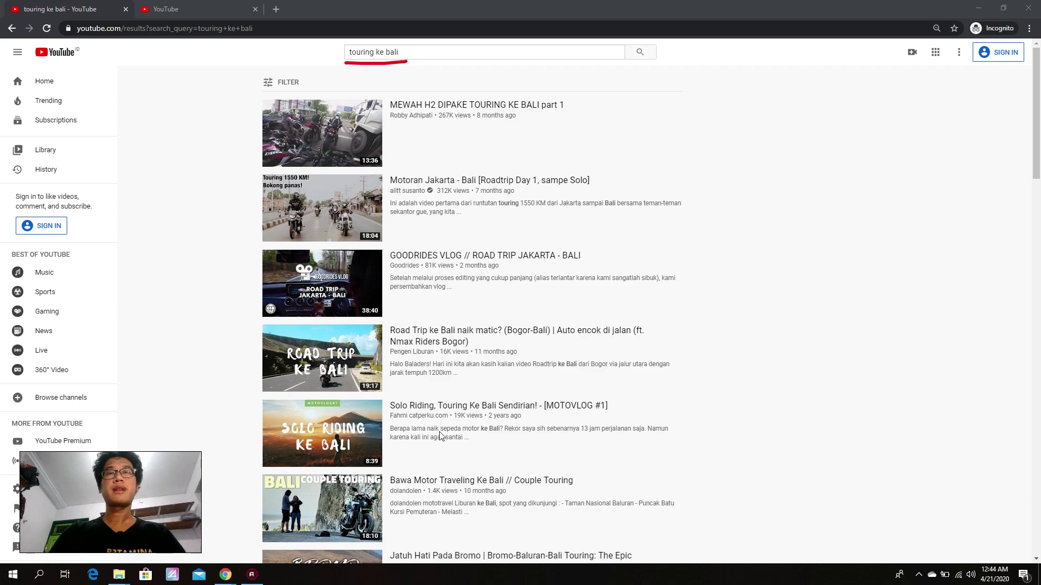
left_click_drag(487, 420, 529, 417)
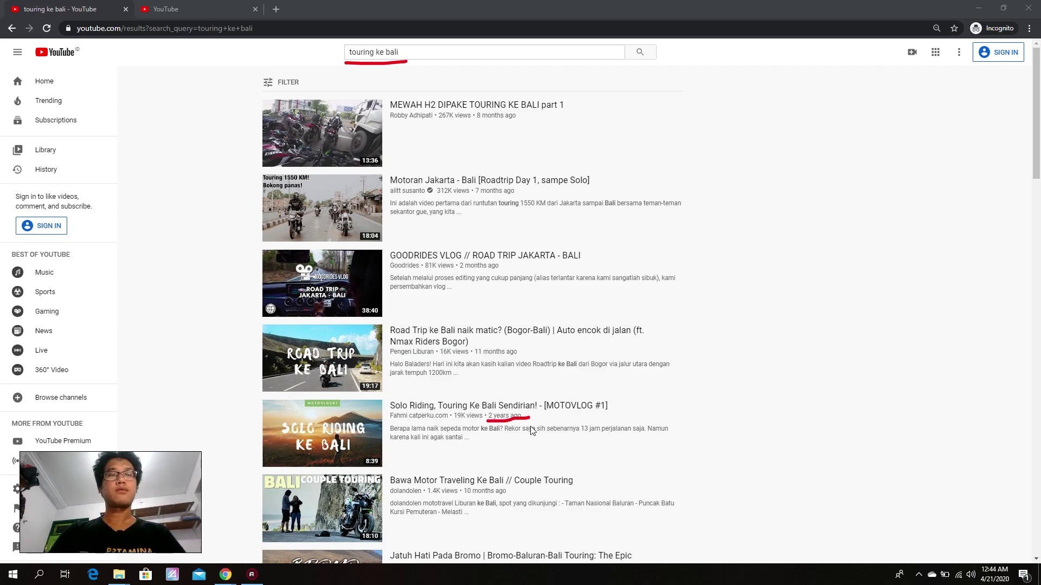
mouse_move(487, 422)
left_mouse_down()
mouse_move(510, 430)
mouse_move(525, 420)
left_mouse_up()
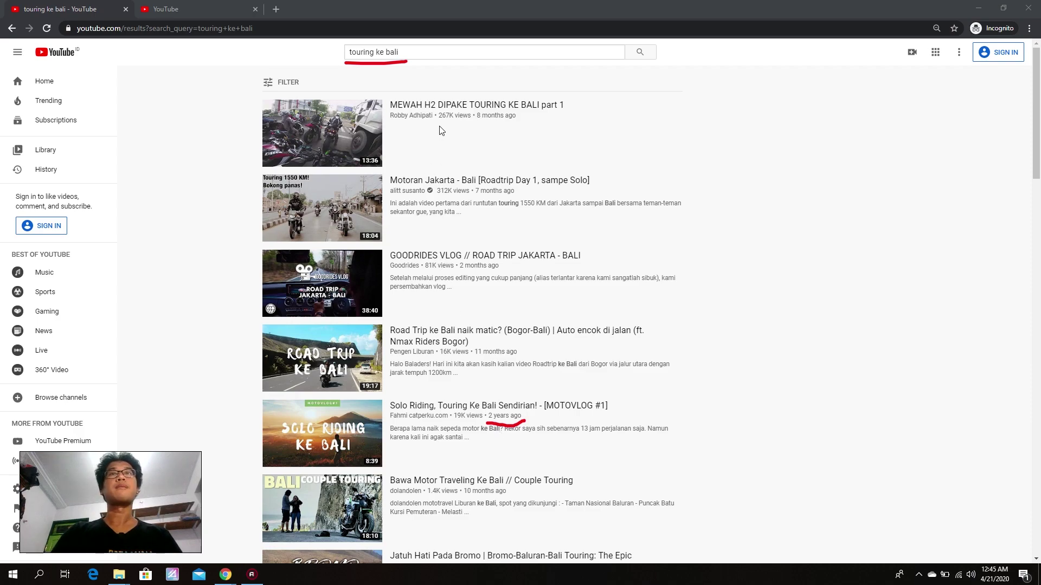
left_click_drag(433, 125, 457, 123)
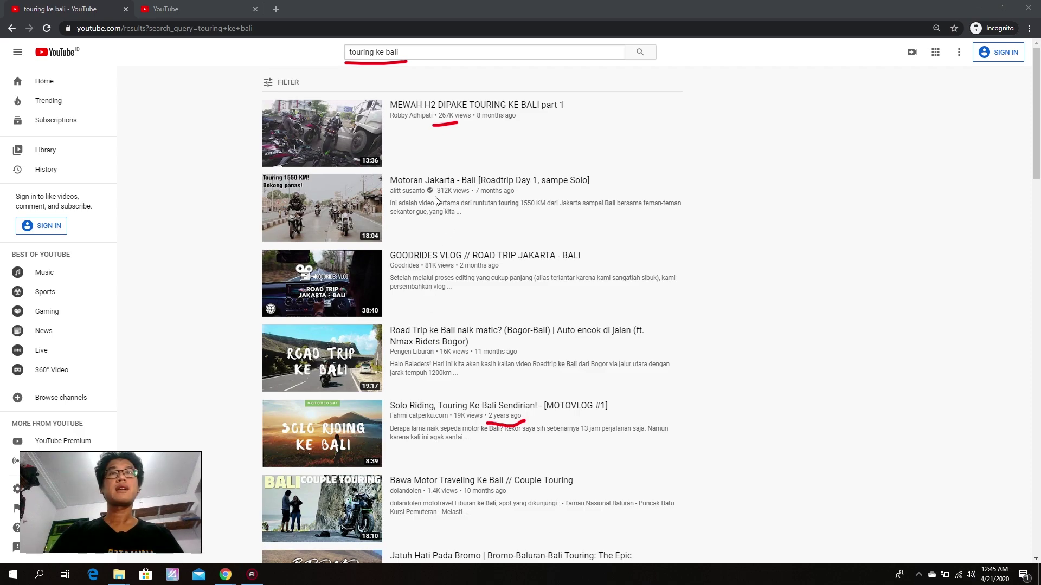
left_click_drag(428, 198, 484, 200)
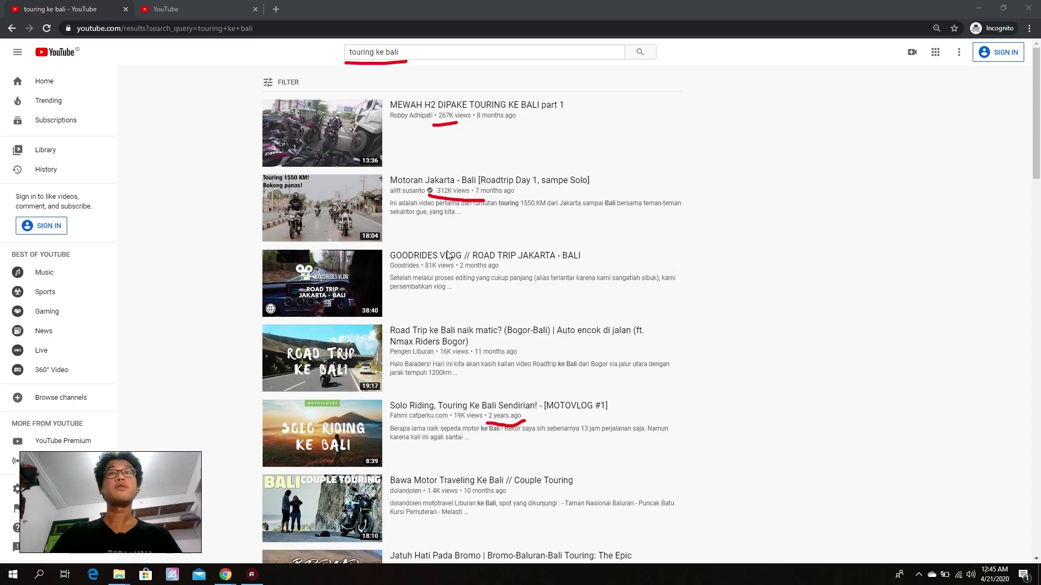
left_click_drag(421, 268, 451, 269)
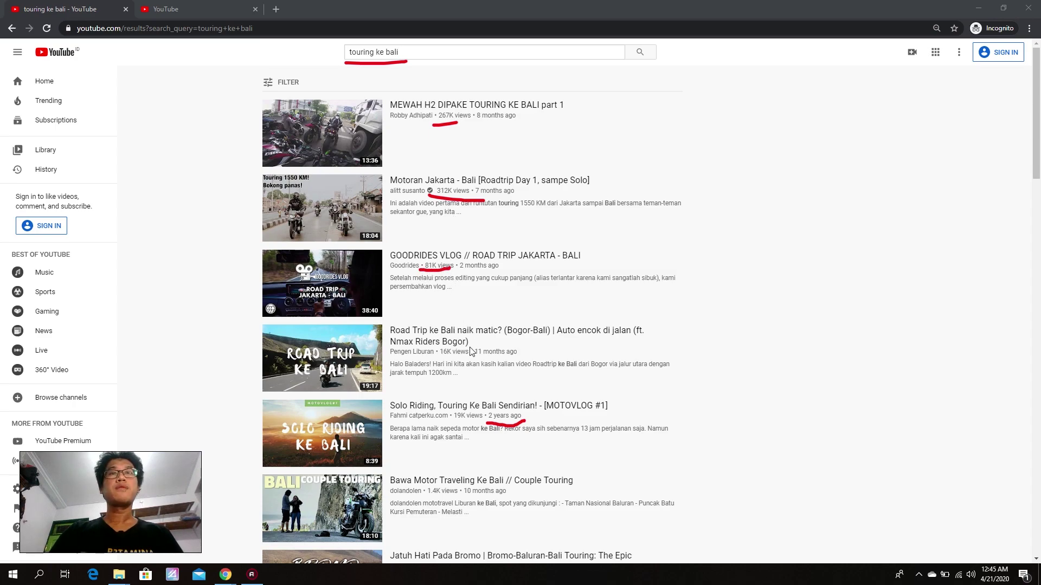
left_click_drag(438, 359, 470, 358)
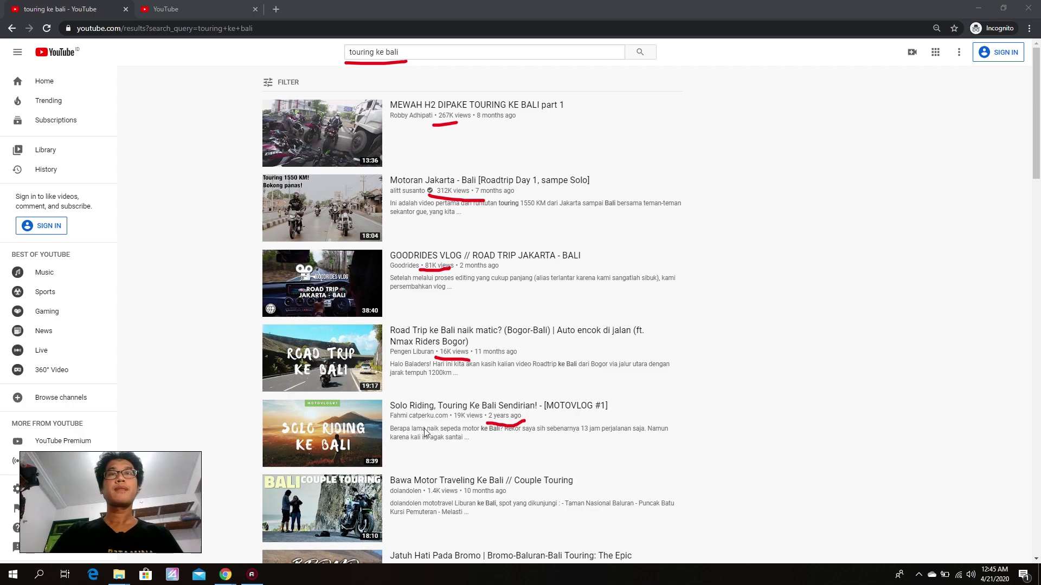
left_click_drag(451, 419, 488, 417)
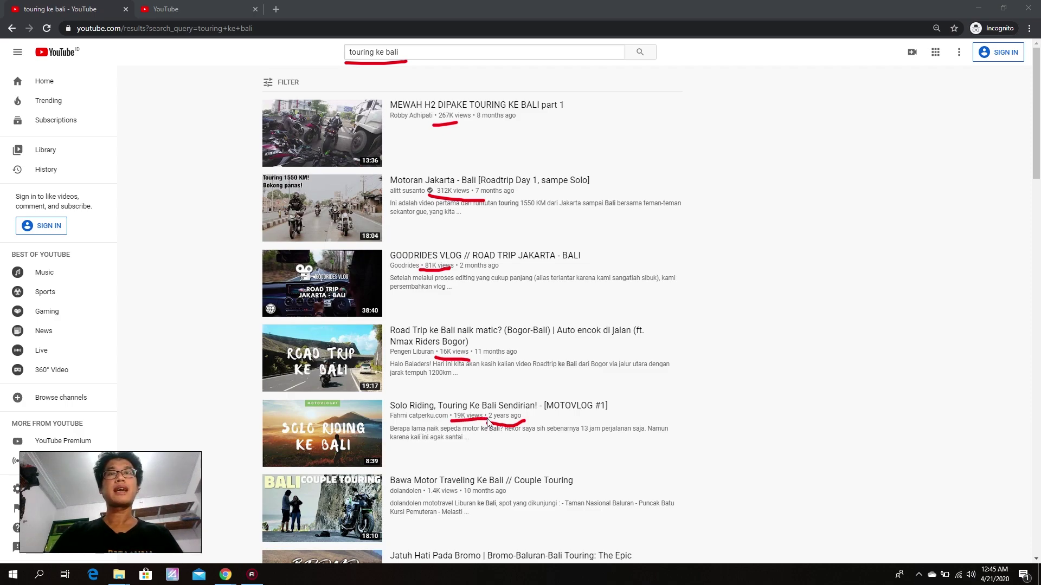
key("Escape")
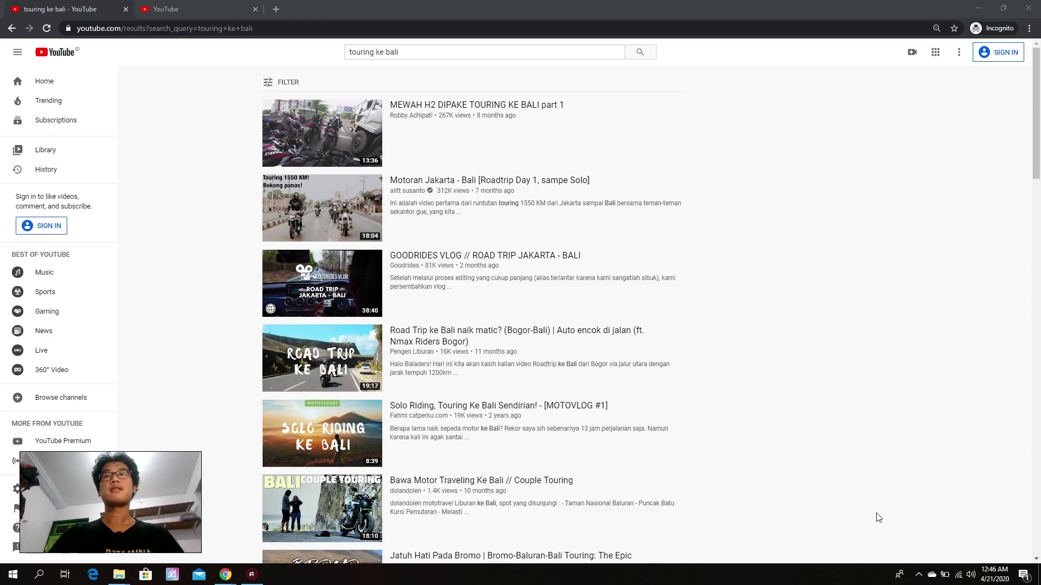
Step: Search for "touring ke lombok" in the second incognito YouTube tab
left_click(209, 7)
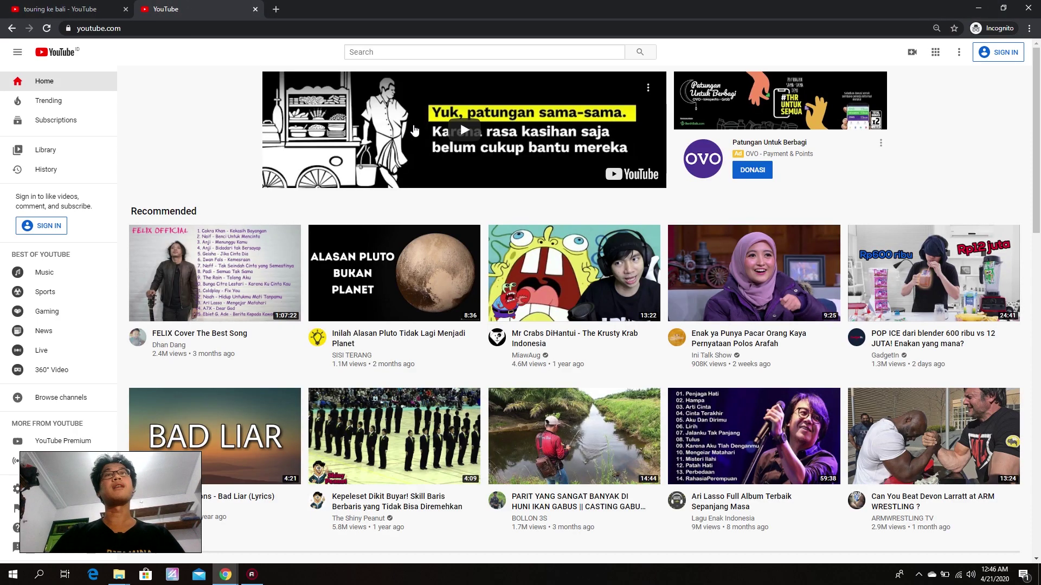
left_click(394, 54)
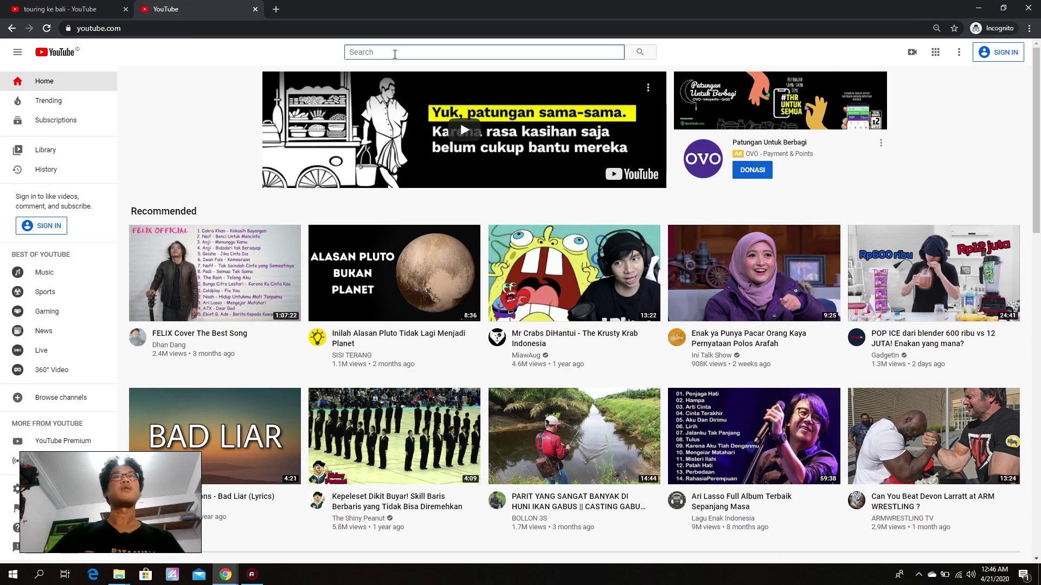
type("to")
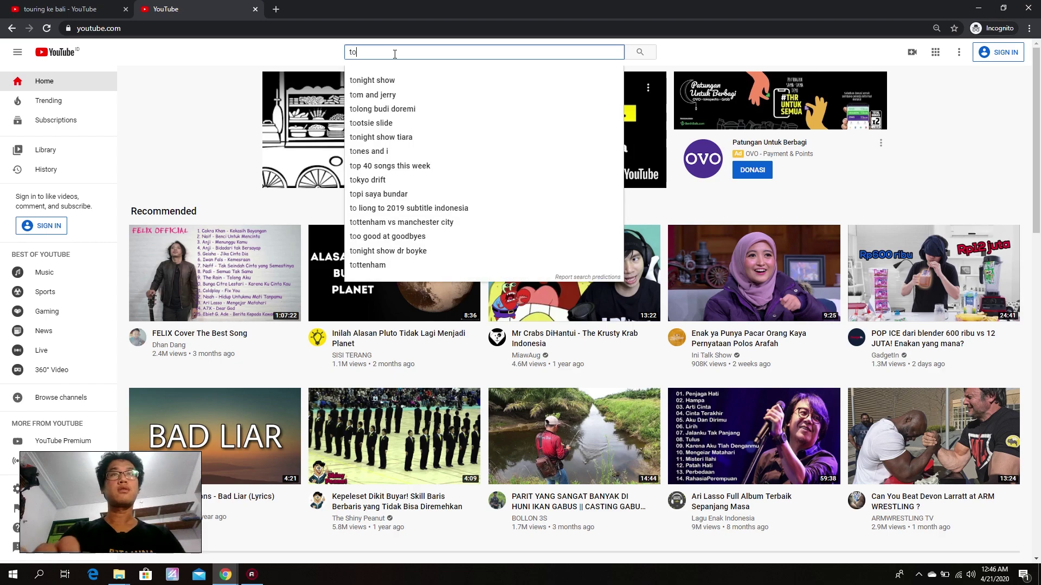
type("uring ke l")
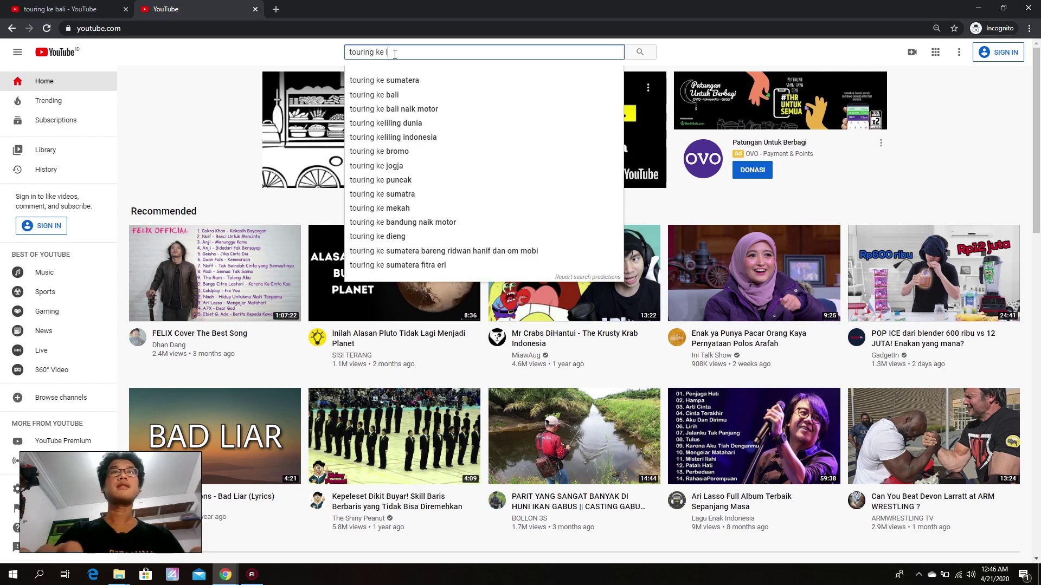
type("ombok")
key("Return")
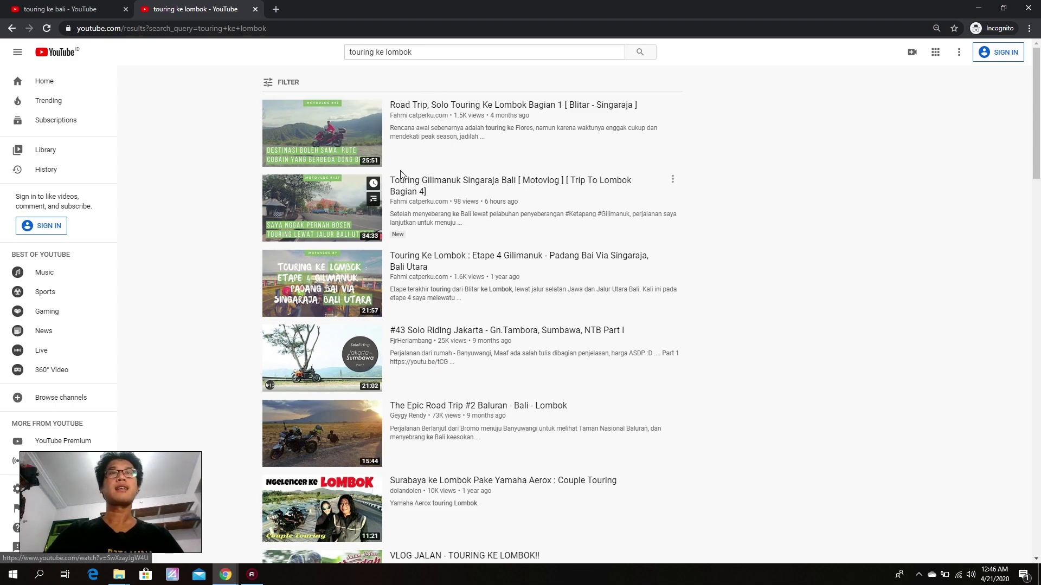
Step: Underline the first two search results, the second video's upload age and the search term, and clear the marks
left_click(873, 525)
left_click_drag(394, 153, 485, 158)
left_click_drag(389, 248, 428, 246)
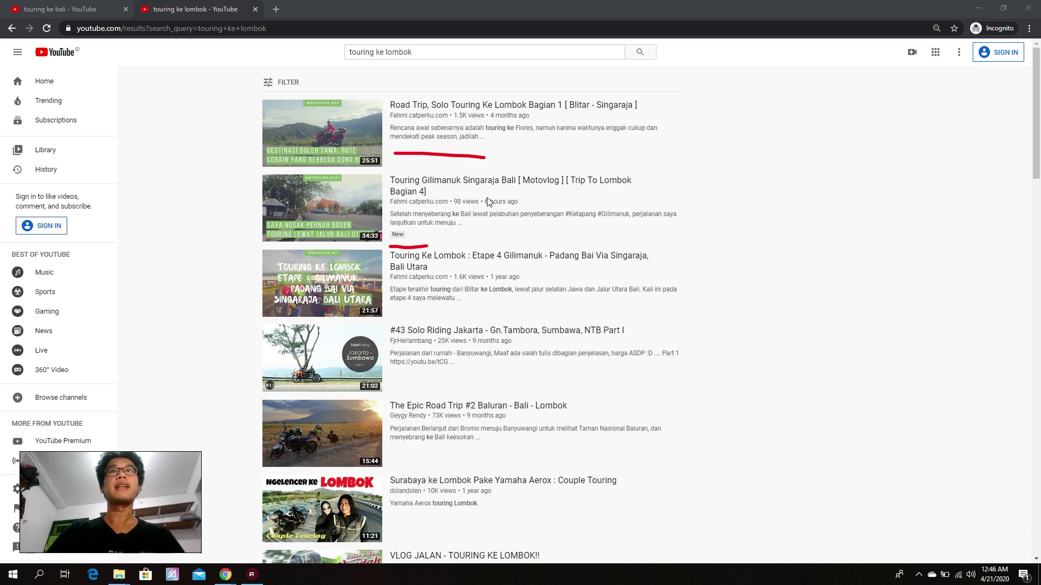
left_click_drag(484, 206, 519, 209)
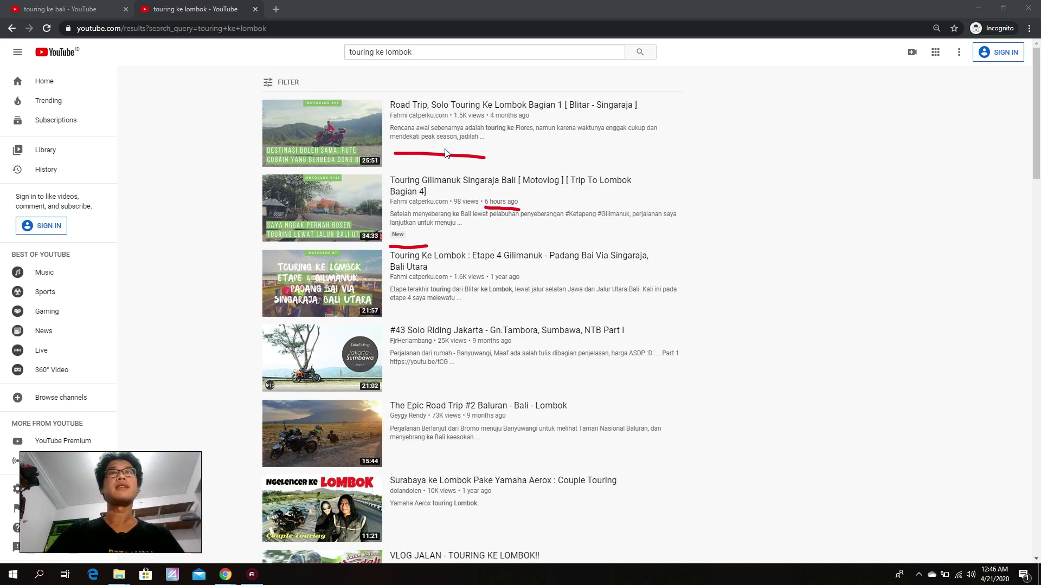
left_click_drag(344, 63, 415, 66)
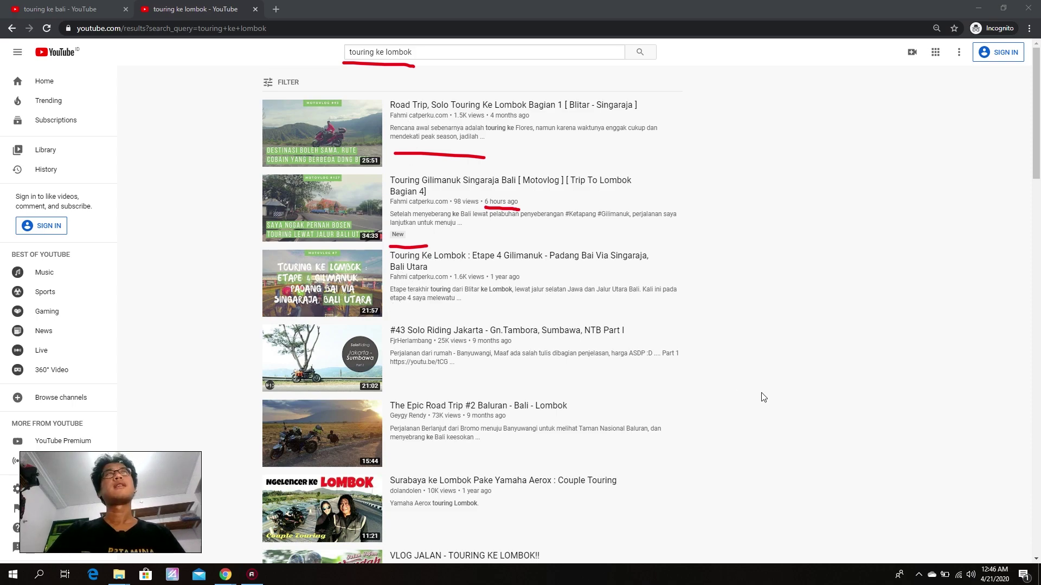
key("Escape")
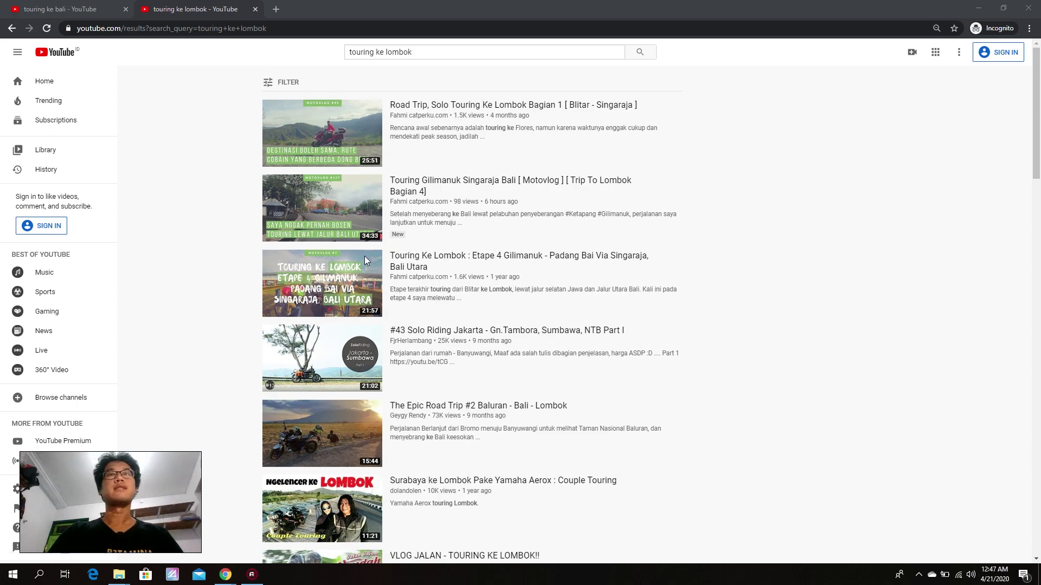
Step: Underline the "touring ke lombok" search term again, mark a dash beside each of the top three results, and clear the marks
left_click_drag(350, 68, 409, 70)
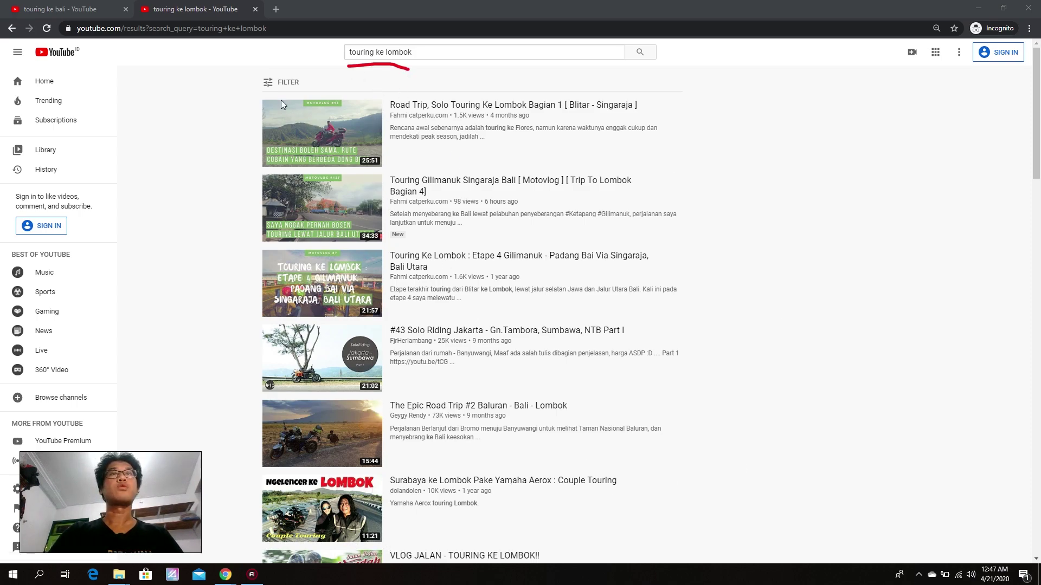
left_click_drag(225, 125, 243, 124)
left_click_drag(218, 200, 255, 204)
left_click_drag(222, 276, 254, 280)
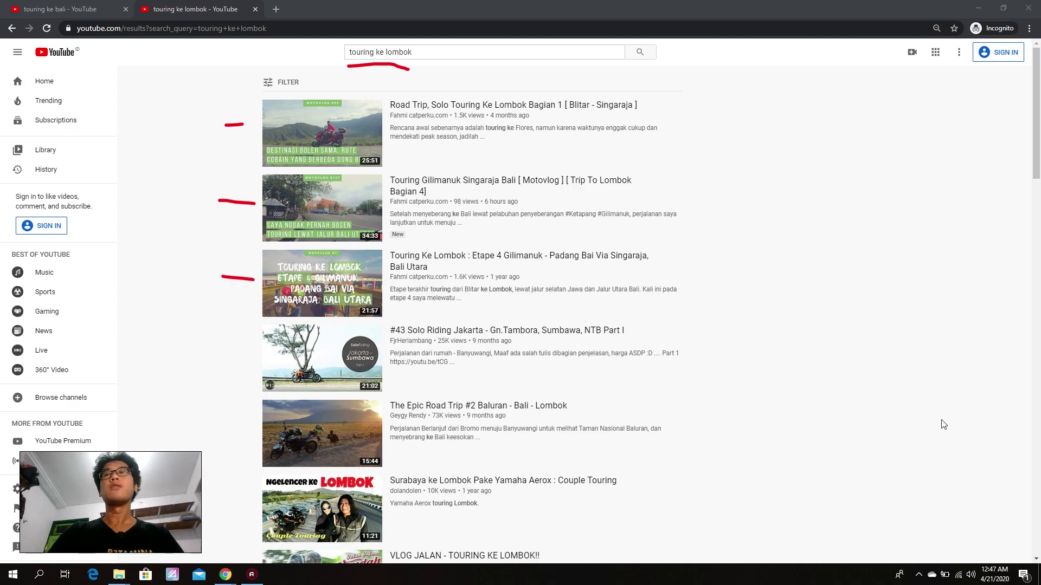
left_click(985, 512)
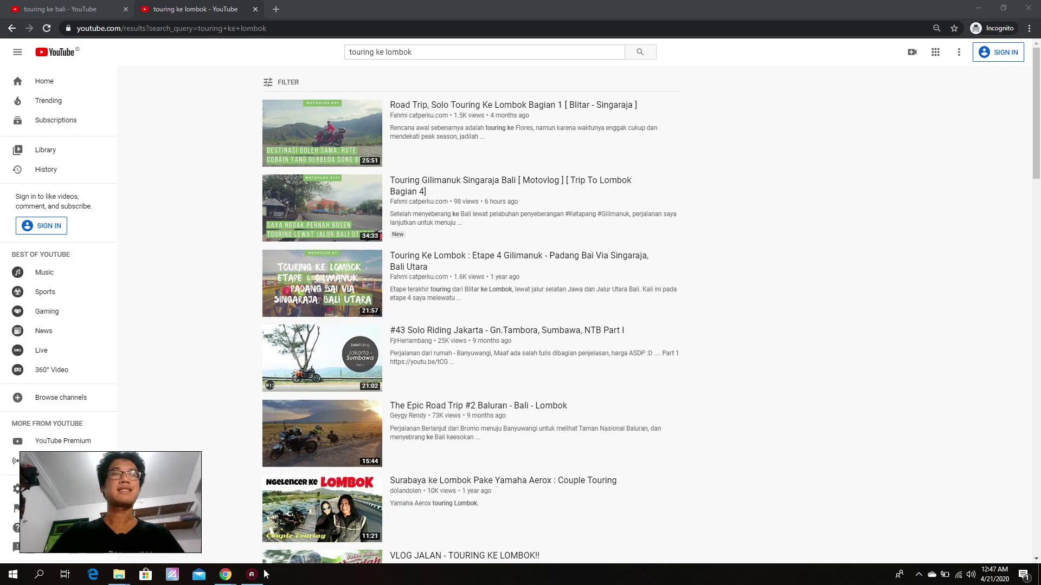
Step: On the Solo Riding video's details in YouTube Studio, underline "Touring Ke Bali" in the title and "naik sepeda motor ke Bali" in the description, and clear the marks
mouse_move(227, 578)
left_click(327, 523)
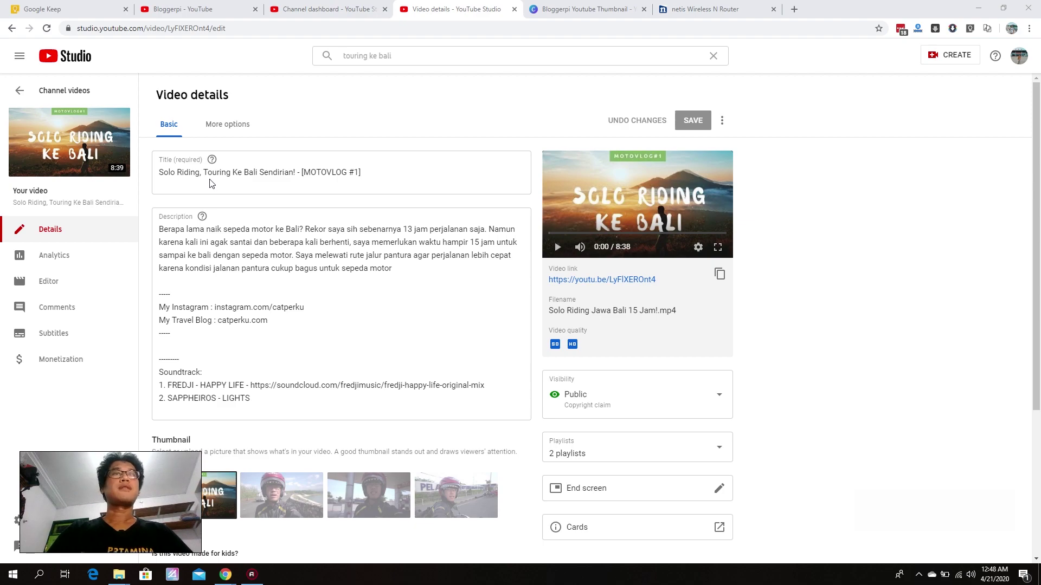
mouse_move(204, 183)
left_mouse_down()
mouse_move(240, 175)
mouse_move(256, 186)
left_mouse_up()
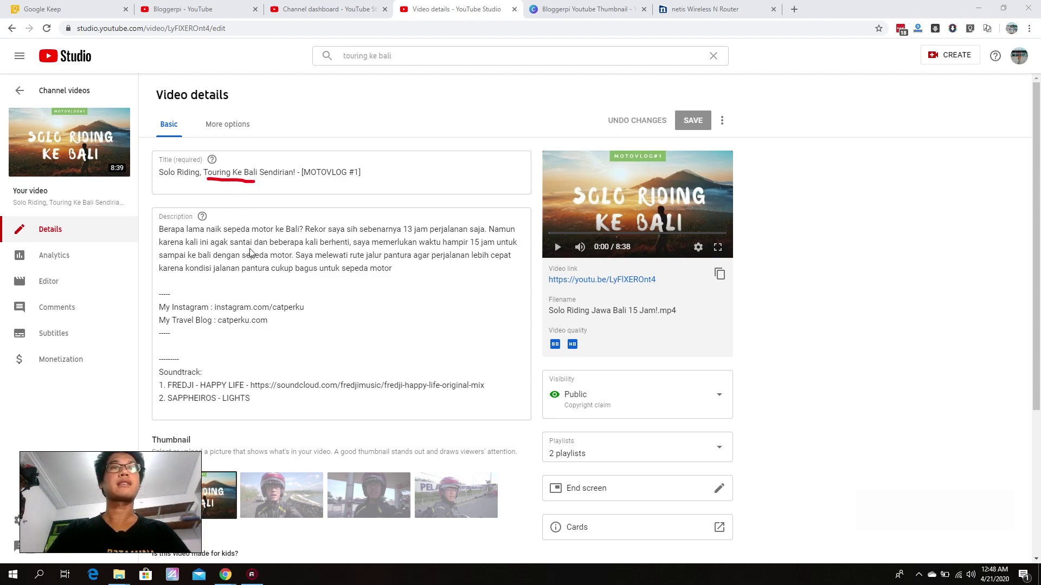
left_click_drag(207, 234, 302, 233)
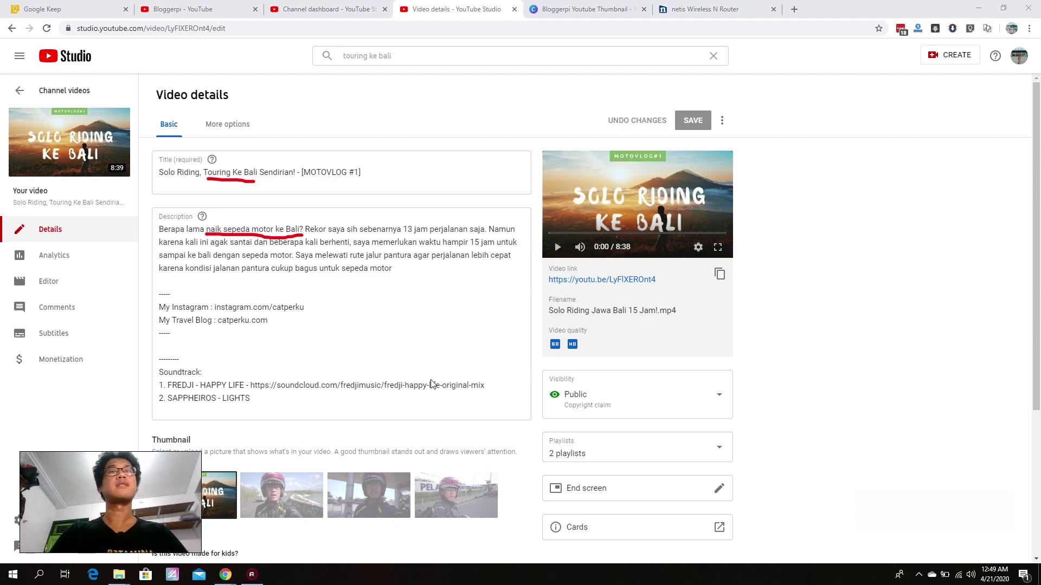
left_click(985, 516)
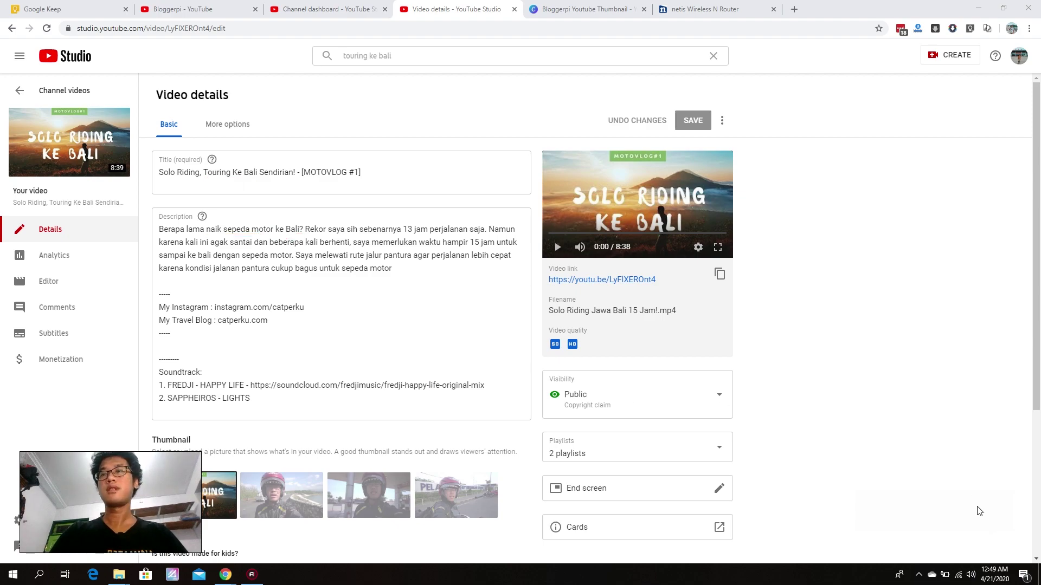
Step: Examine the Solo Riding video's tags and underline the "touring ke bali" tag
left_click_drag(1034, 395, 1032, 467)
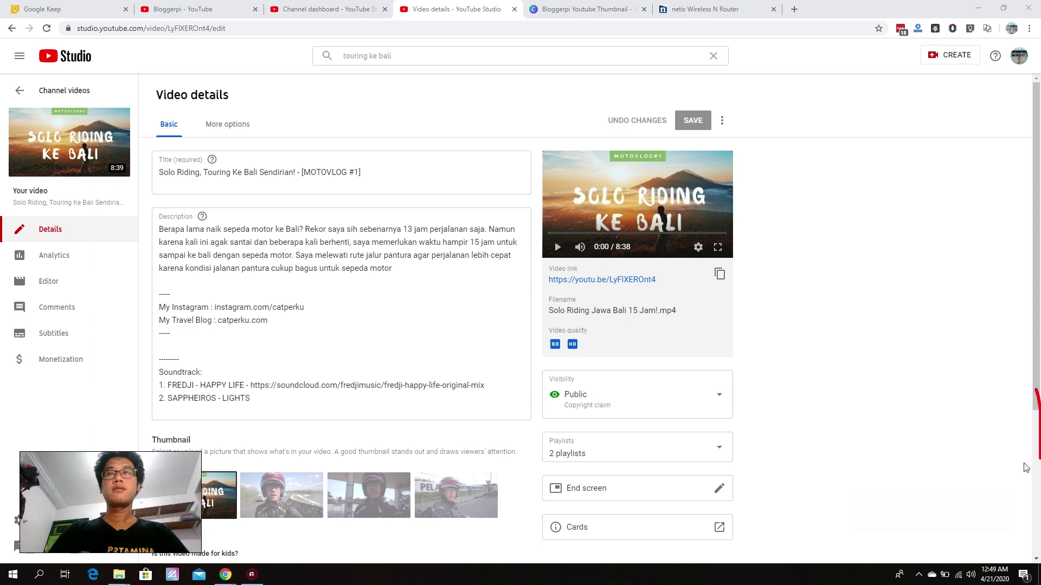
left_click(904, 508)
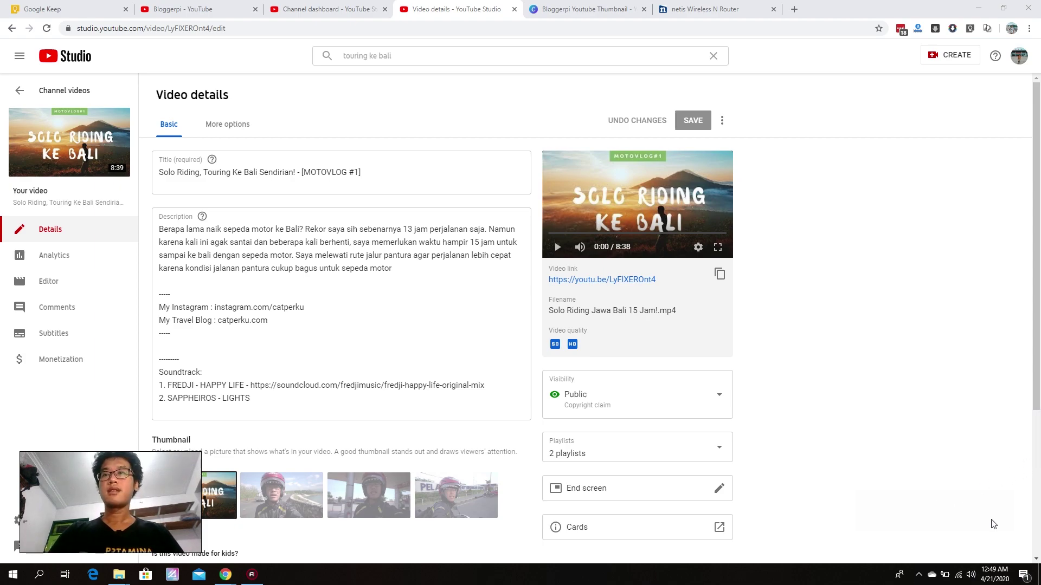
left_click_drag(1037, 404, 1019, 545)
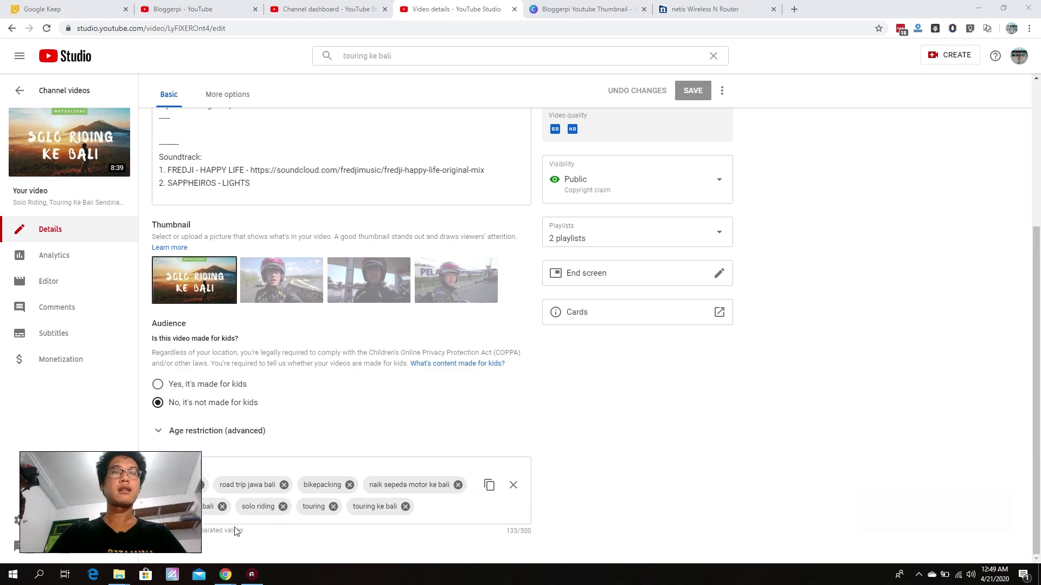
left_click_drag(352, 521, 403, 519)
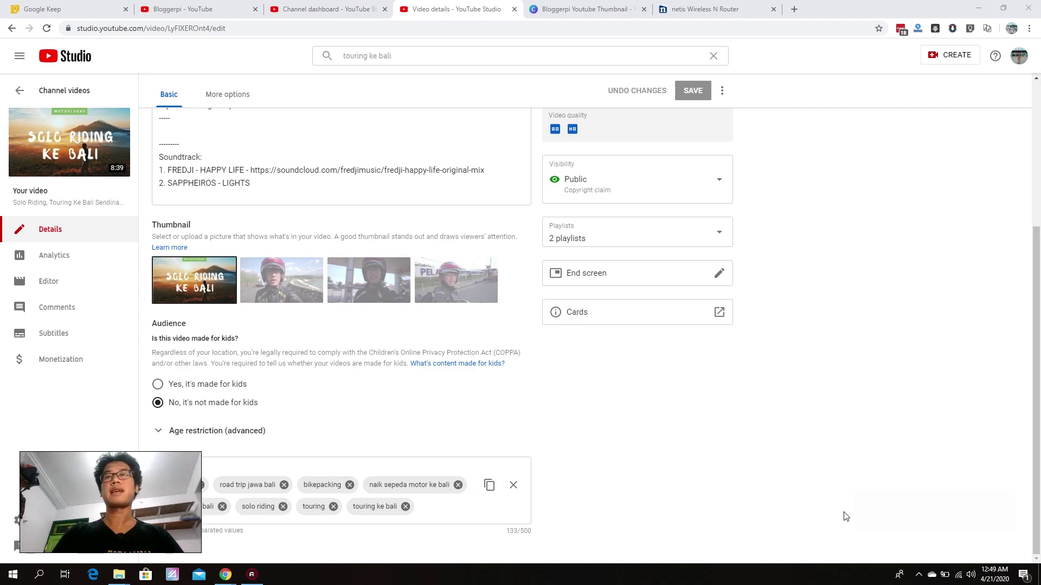
Step: From the channel's video list in YouTube Studio, open the details of the "Touring Gilimanuk Singaraja Bali" video
left_click(329, 14)
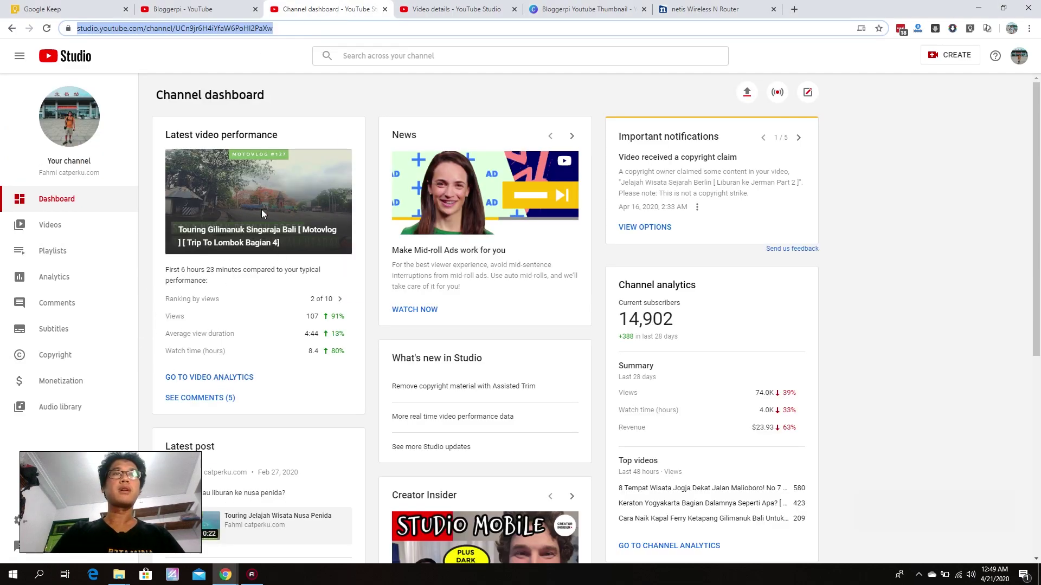
left_click(76, 226)
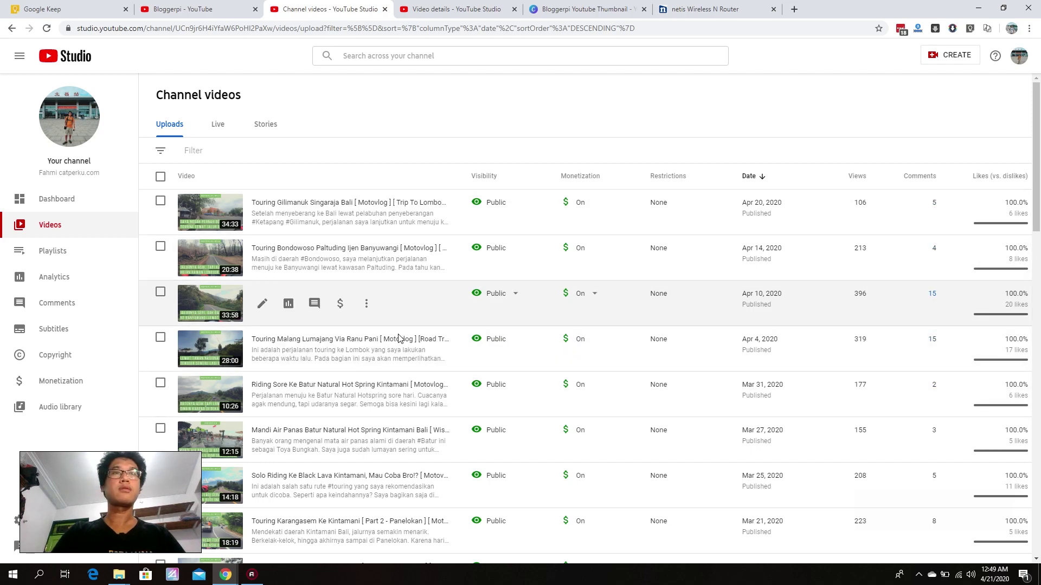
left_click(262, 212)
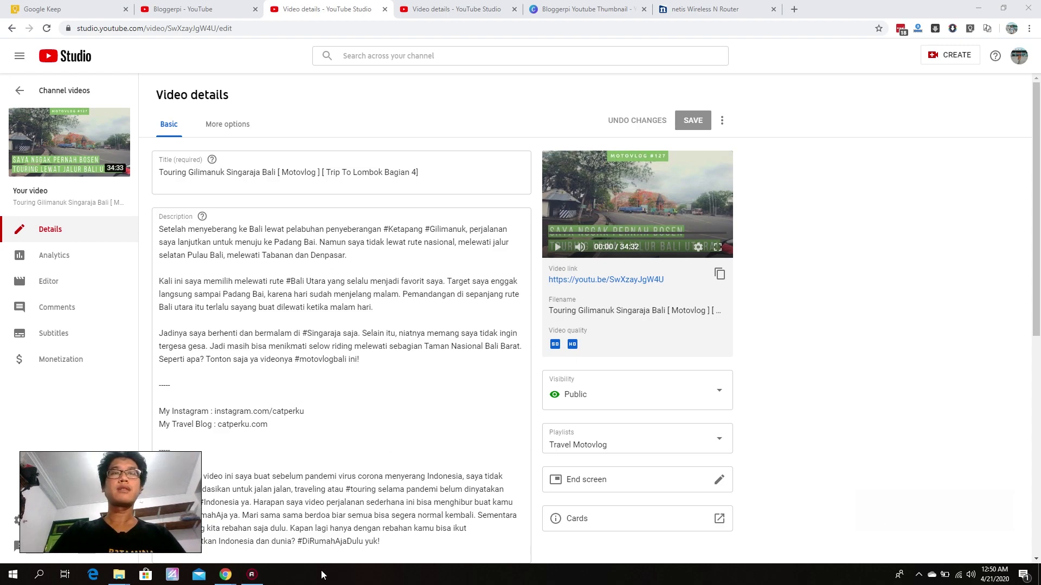
Step: Switch to the incognito "touring ke lombok" results, mark the "Touring Gilimanuk Singaraja Bali" video's title with a line, and clear the marks
mouse_move(225, 573)
left_click(278, 547)
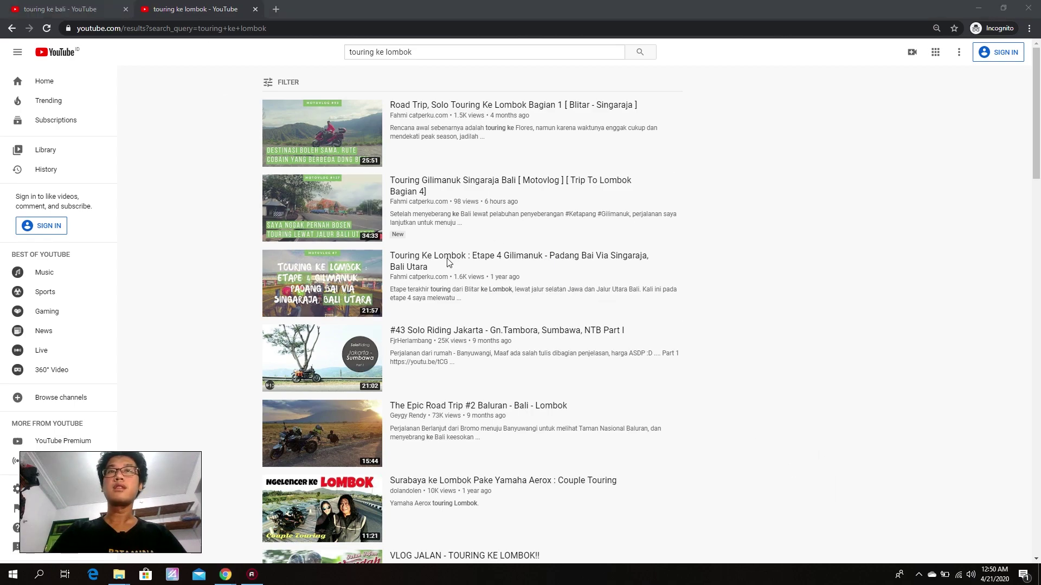
left_click_drag(391, 190, 480, 188)
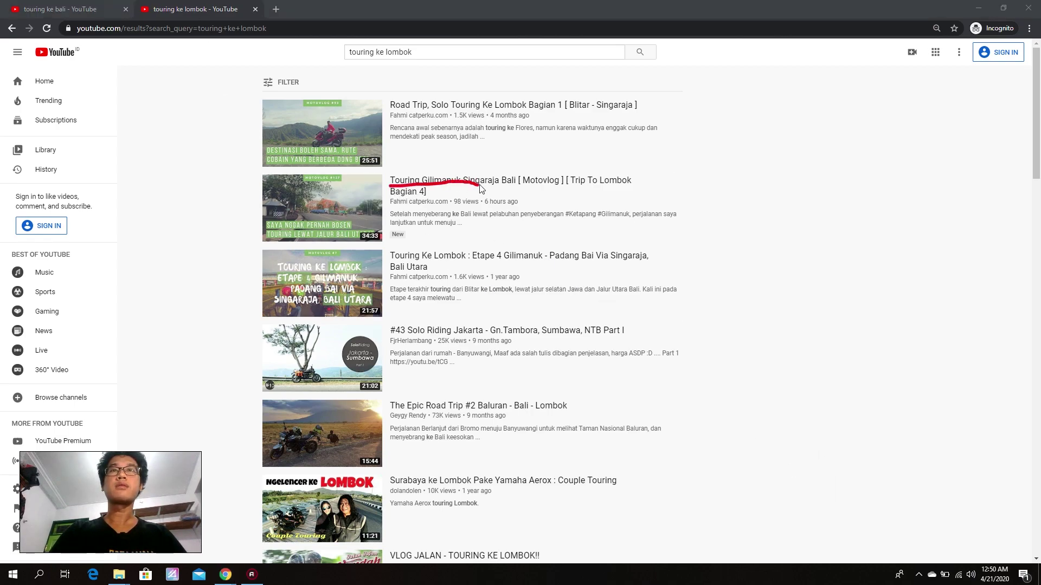
left_click(395, 170)
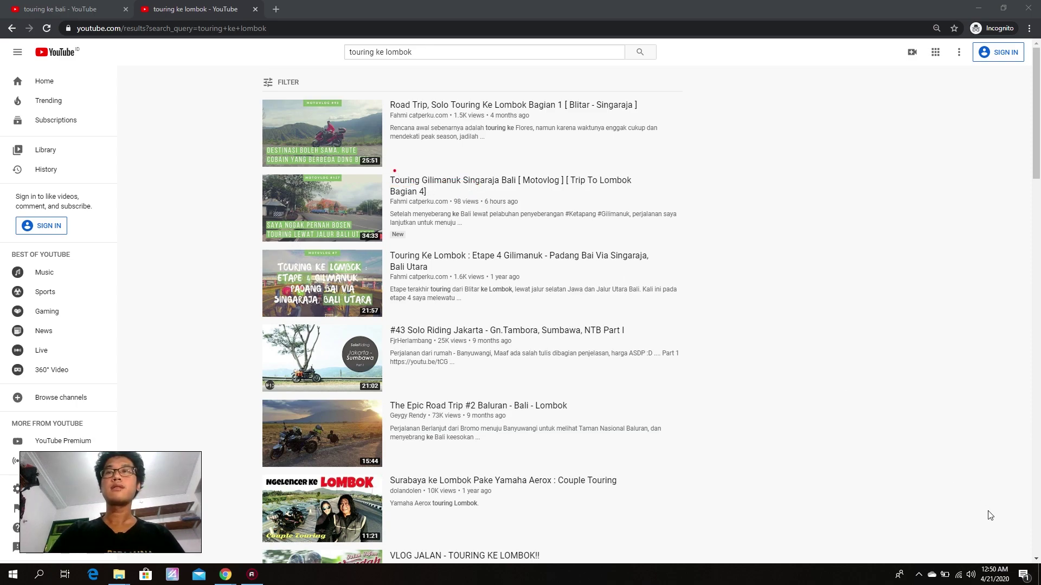
left_click_drag(391, 173, 599, 171)
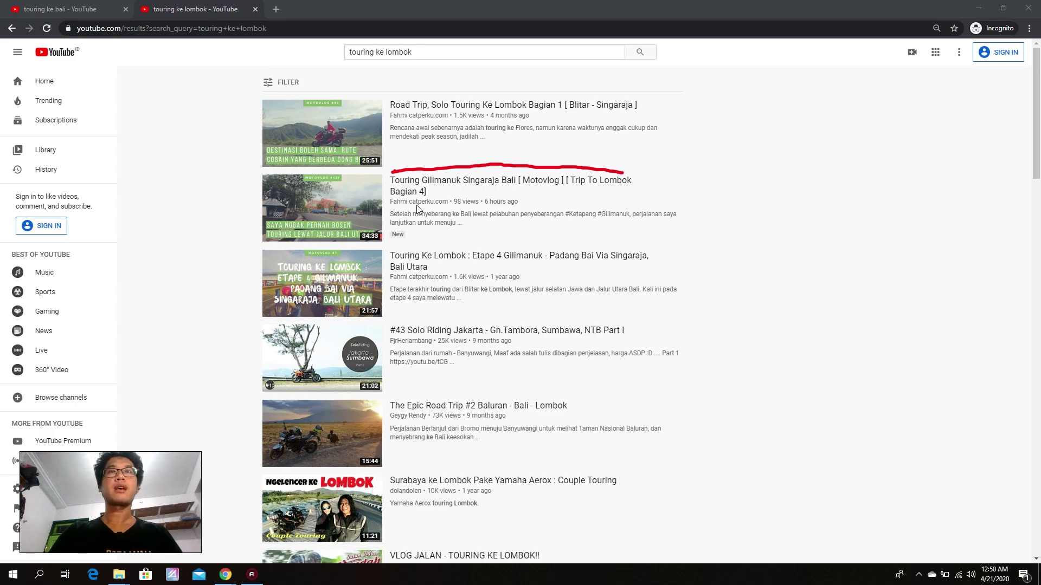
left_click(980, 509)
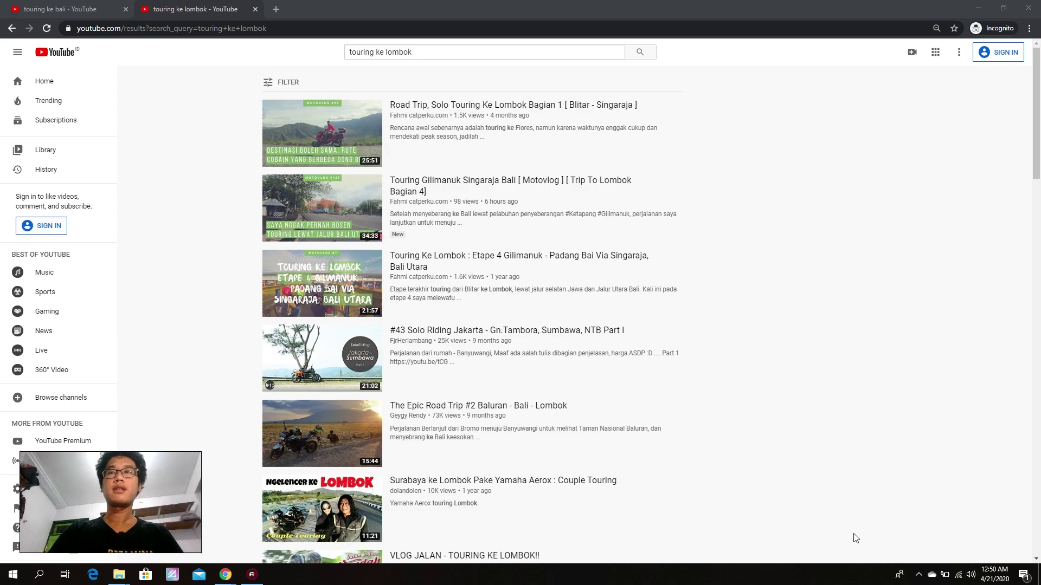
Step: Return to the video's details in YouTube Studio, underline "Trip To Lombok" and "Touring" in its title, and clear the marks
mouse_move(237, 573)
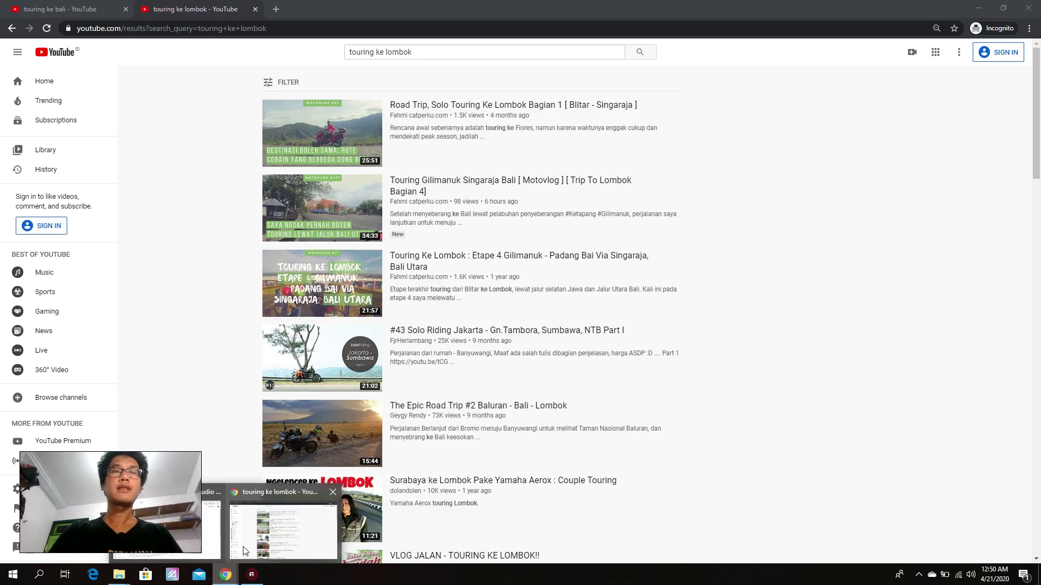
left_click(190, 536)
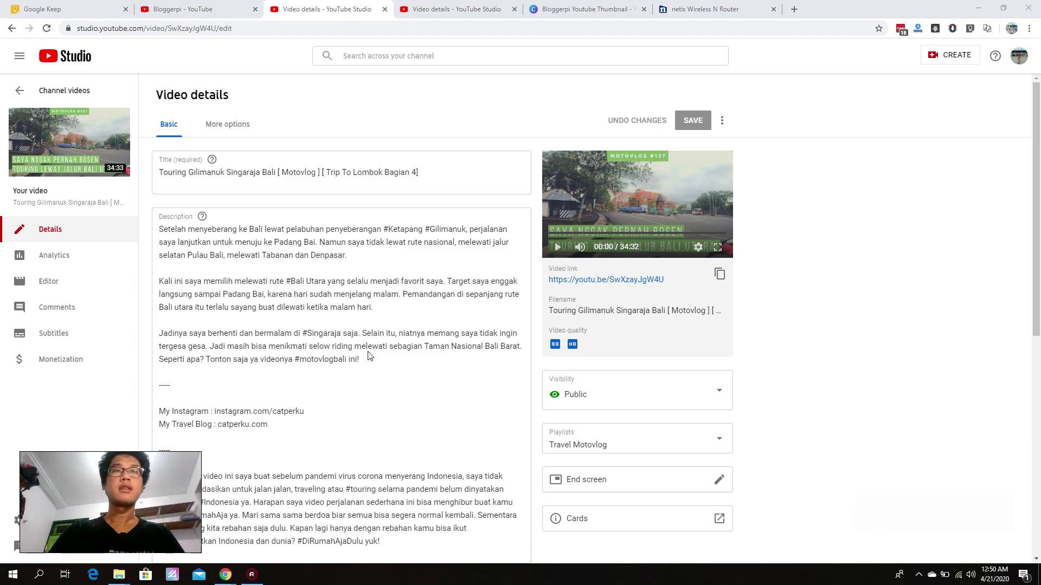
left_click_drag(328, 182, 379, 194)
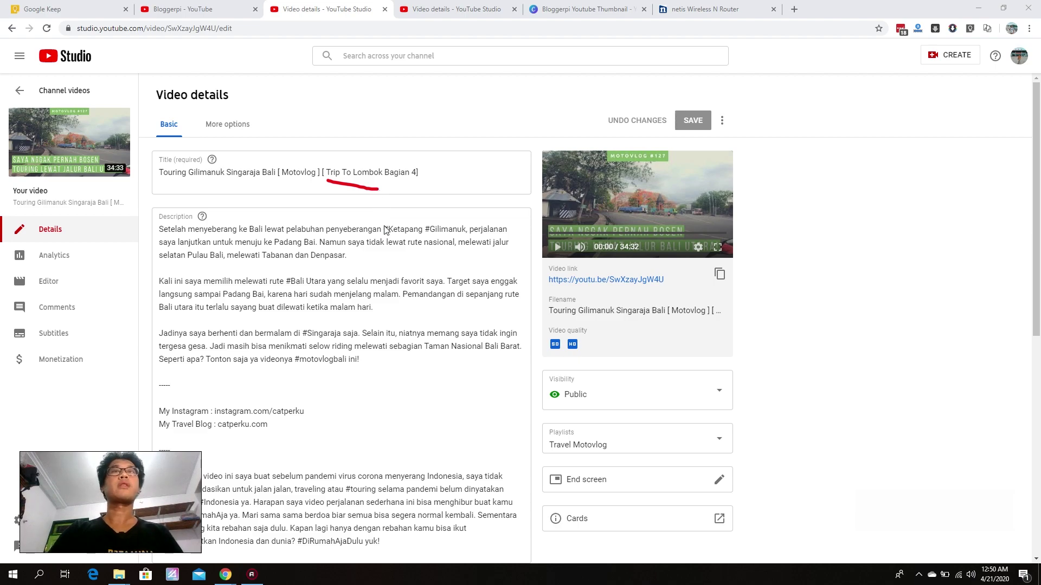
left_click_drag(161, 174, 194, 178)
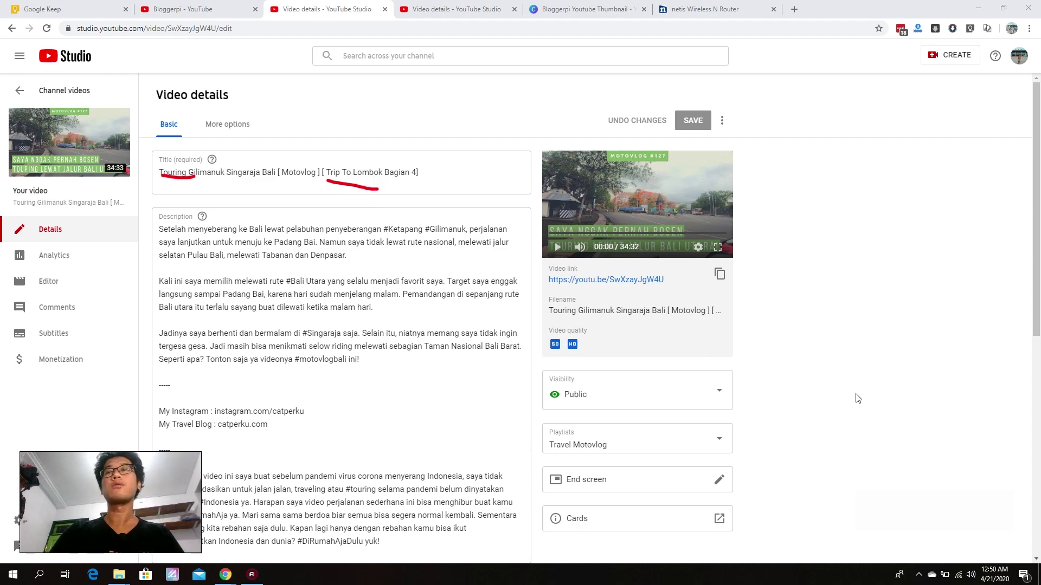
left_click(985, 512)
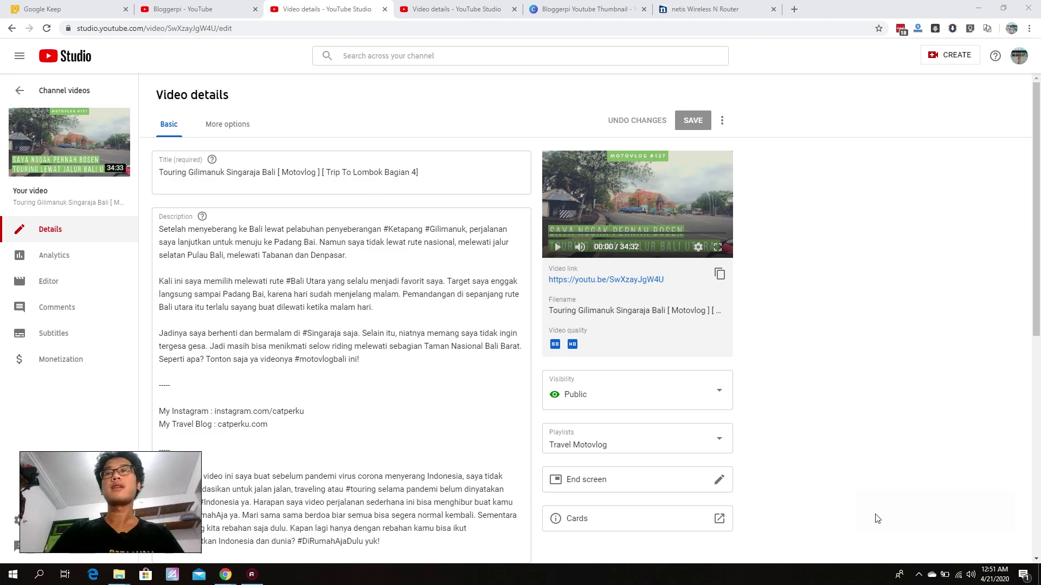
Step: Examine the Touring Gilimanuk video's tags and underline "touring ke bali" and "touring ke lombok"
left_click_drag(1037, 252, 1039, 472)
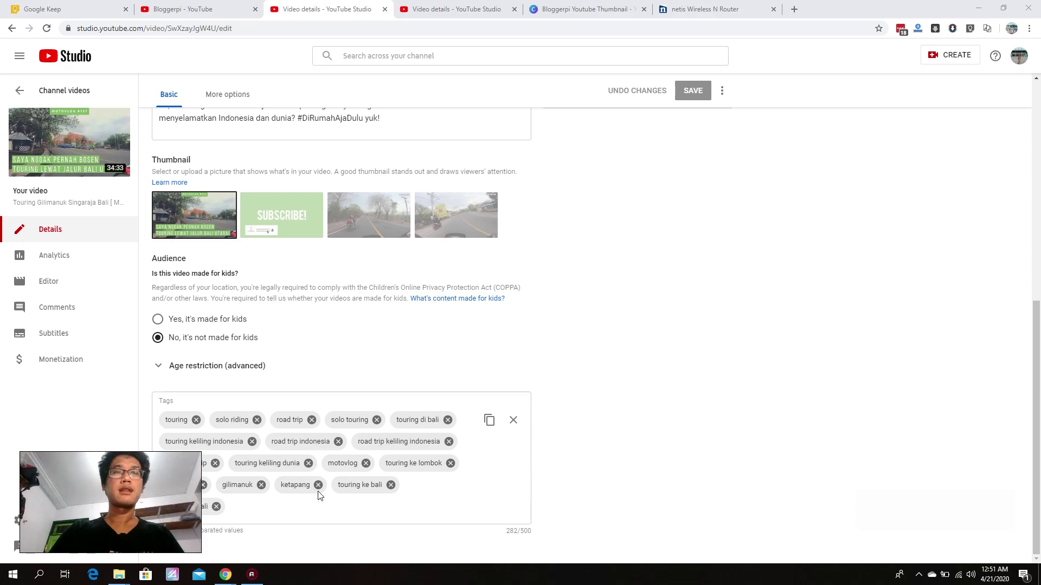
mouse_move(340, 496)
left_mouse_down()
mouse_move(381, 503)
mouse_move(443, 478)
left_mouse_up()
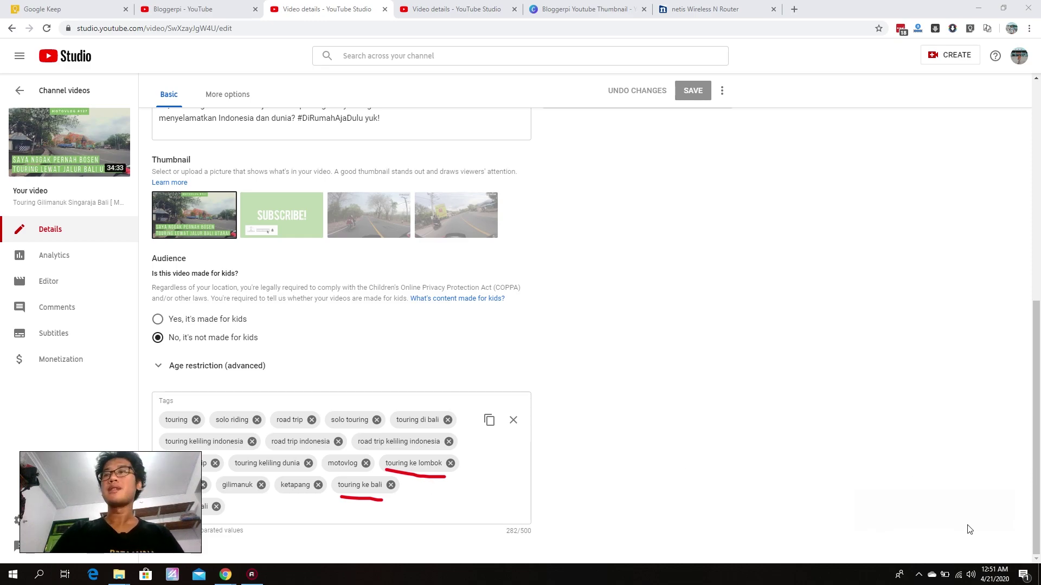
Step: Clear the tag underlines and go back from the Touring Gilimanuk video's details to the channel's video list
left_click(982, 527)
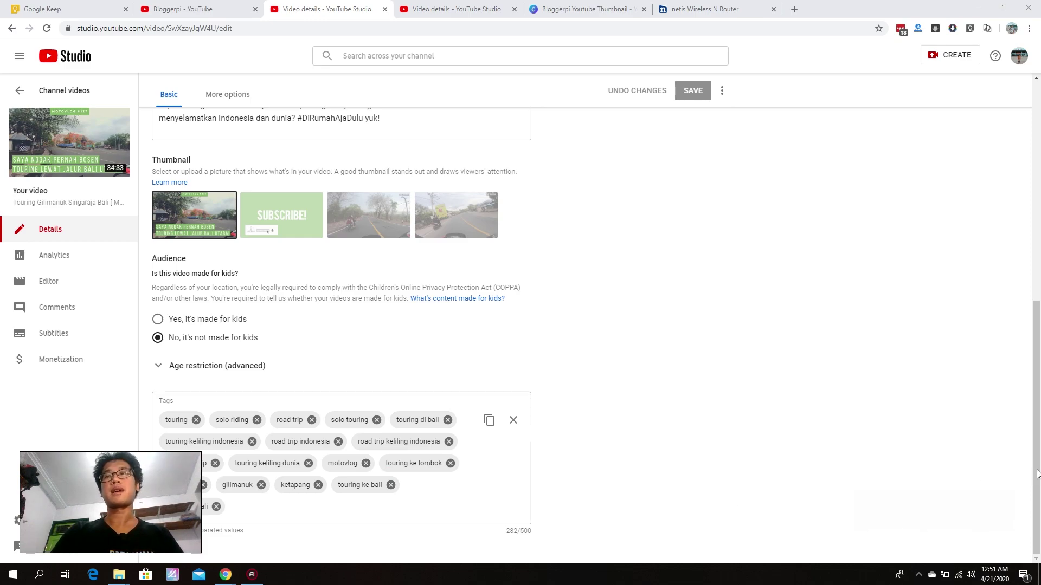
scroll(954, 212, "up", 8)
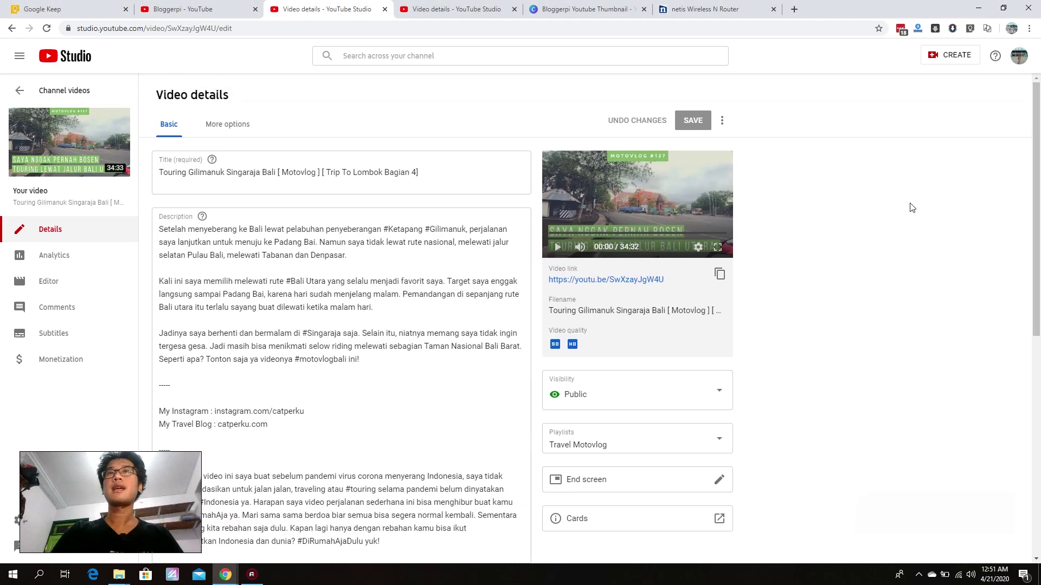
left_click(465, 16)
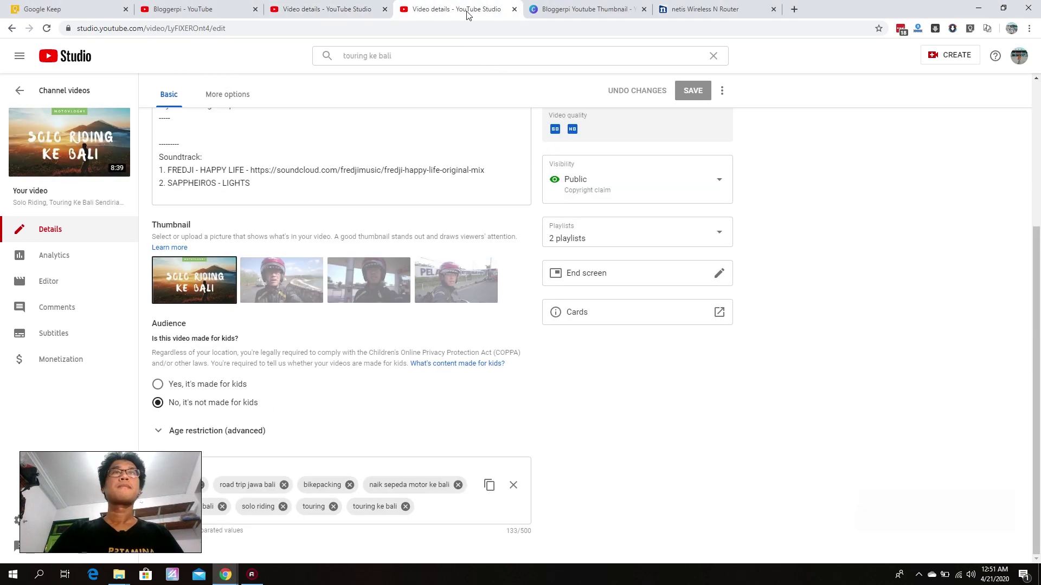
left_click(336, 9)
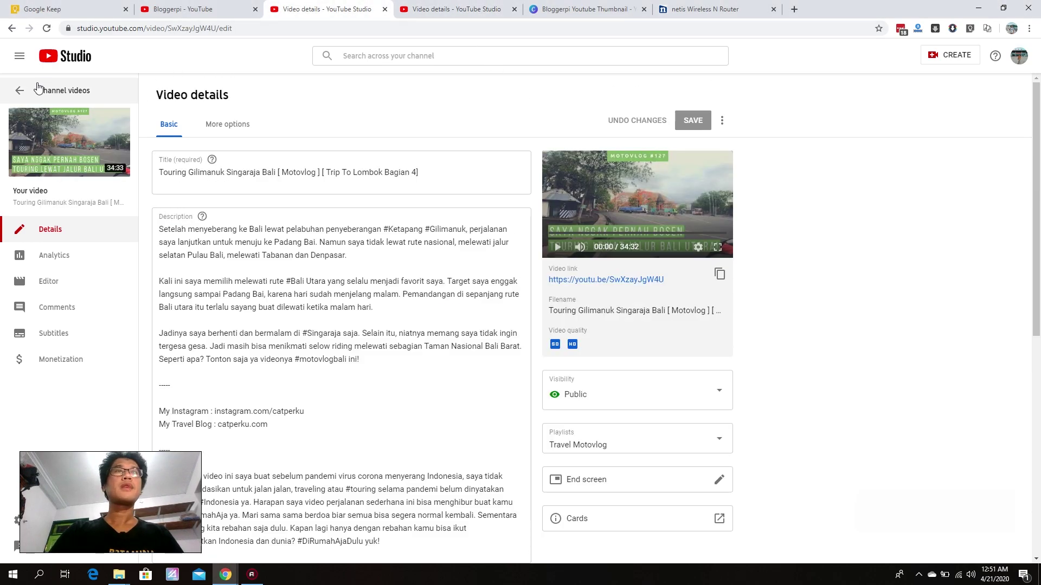
left_click(17, 95)
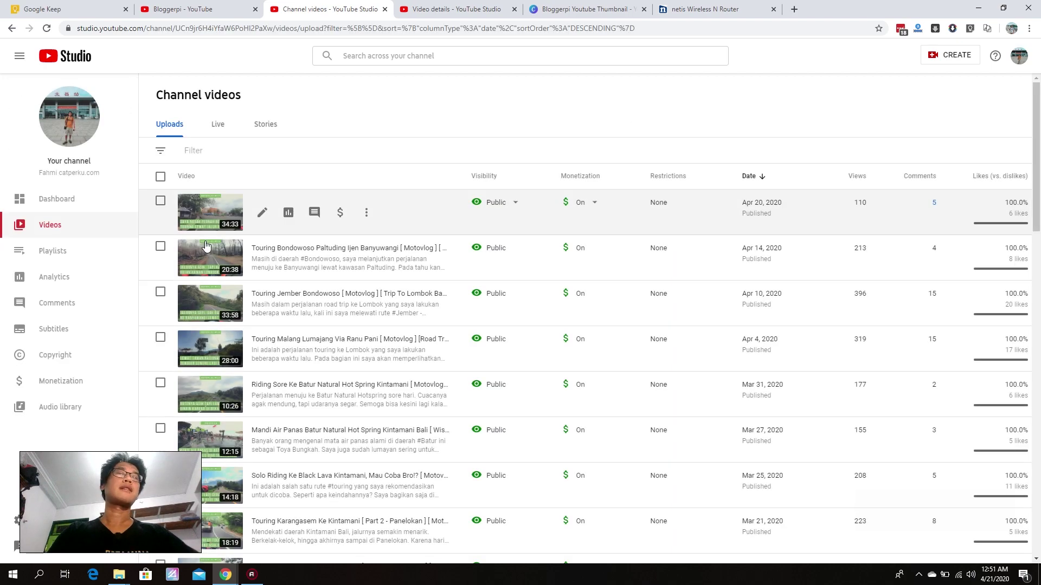
Step: Open the channel analytics, check the Reach report for the last 28 days, and return to the overview
left_click(56, 282)
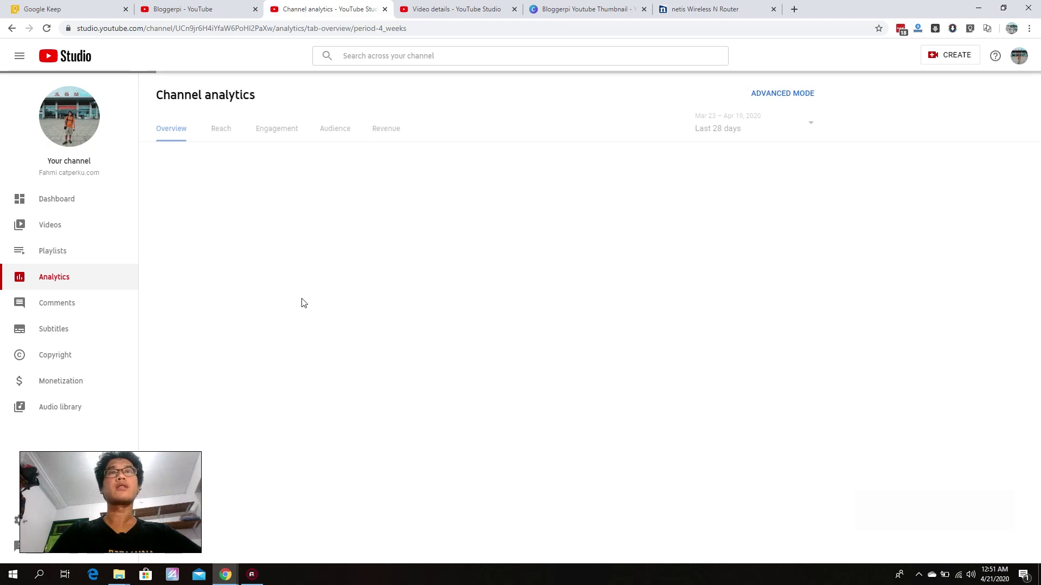
left_click(219, 128)
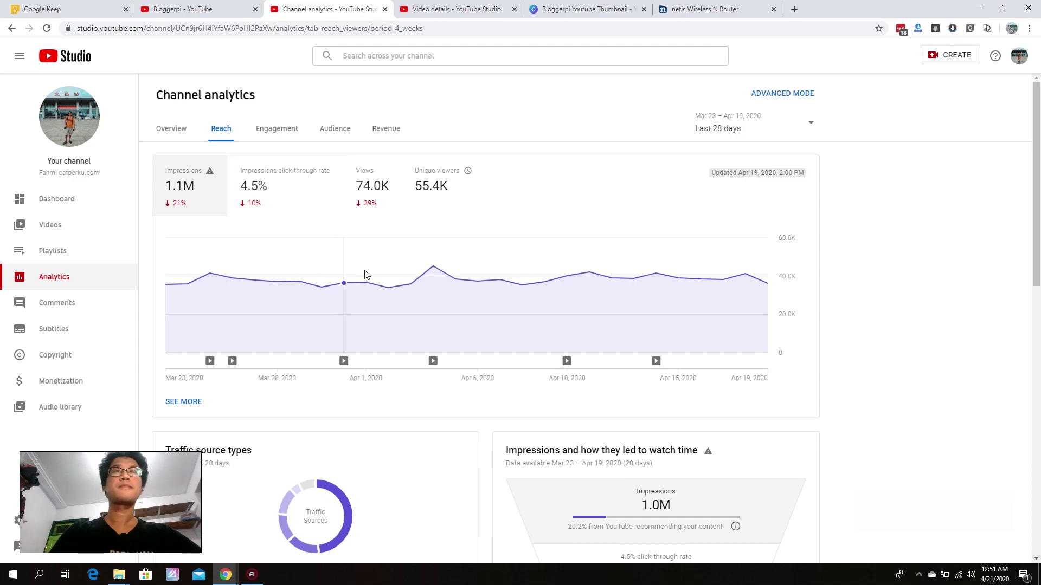
scroll(366, 303, "down", 1)
scroll(260, 228, "up", 1)
left_click(173, 130)
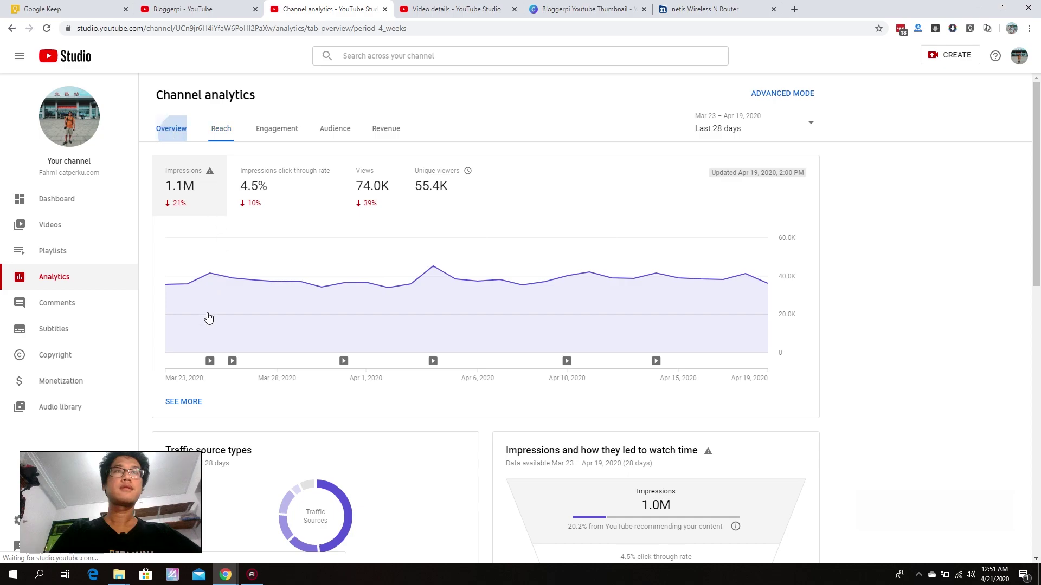
left_click(378, 414)
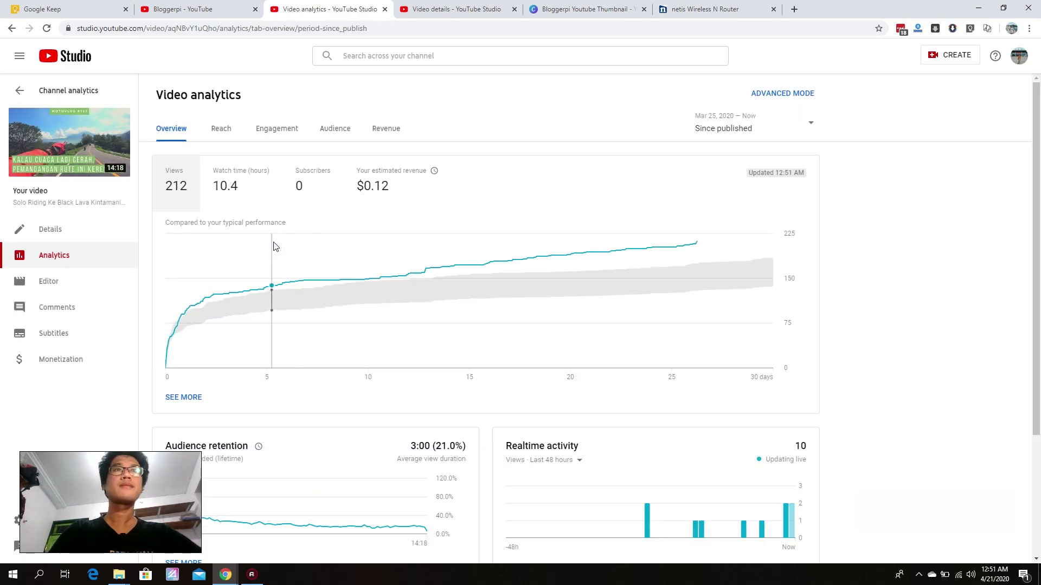
left_click(16, 93)
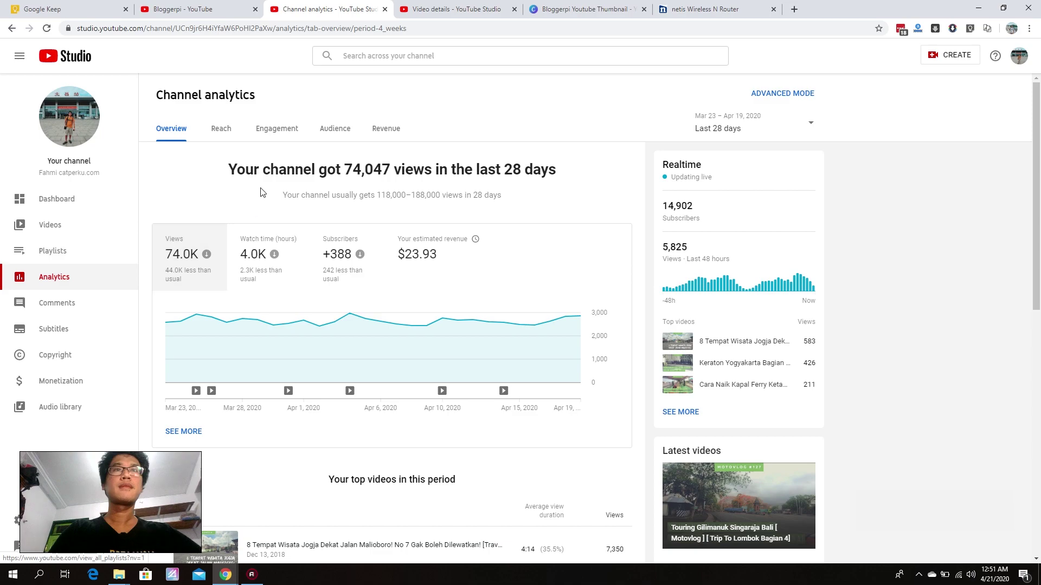
left_click(221, 129)
left_click(200, 404)
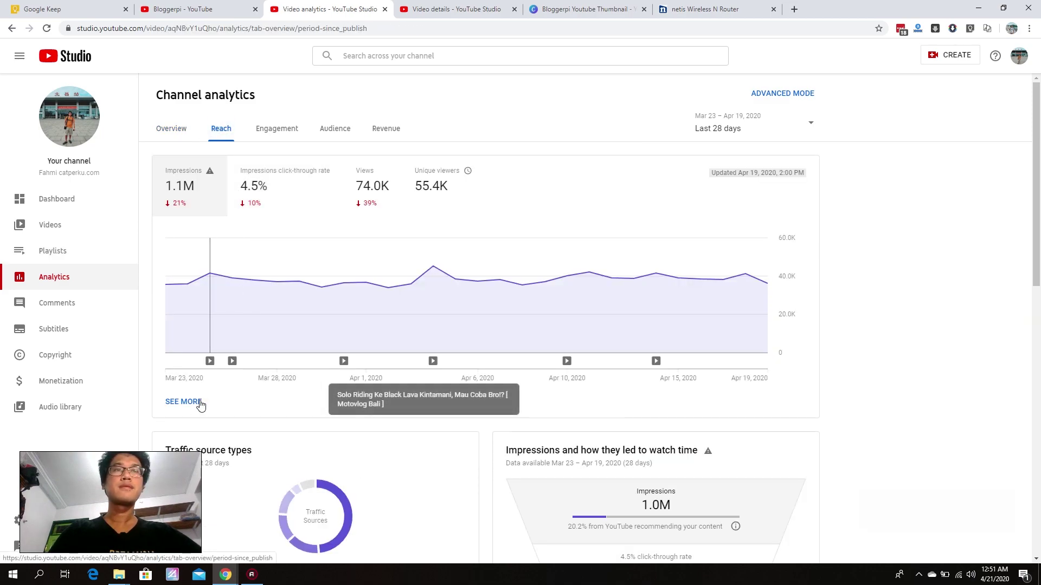
left_click(21, 92)
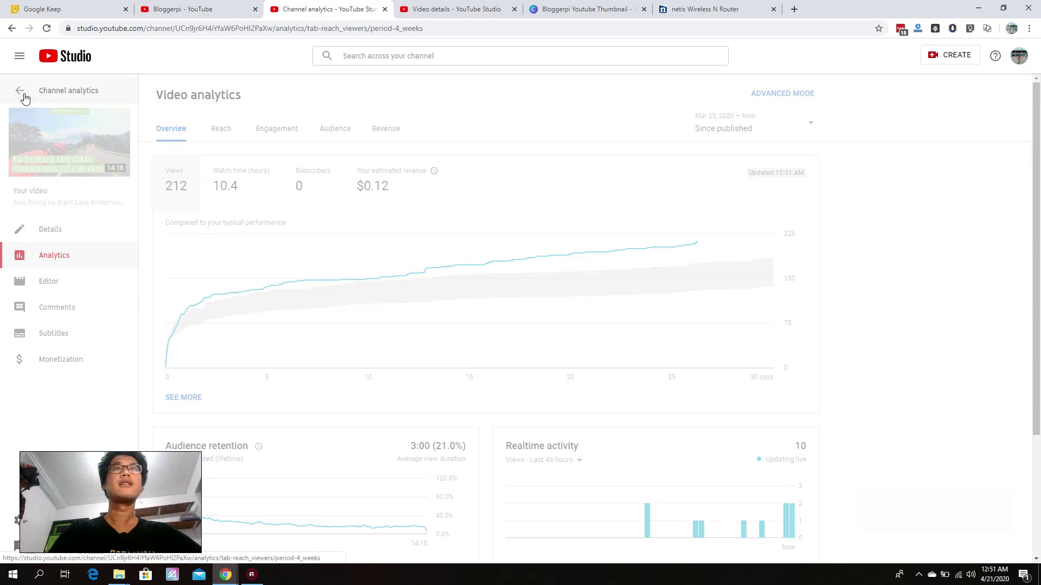
left_click(172, 129)
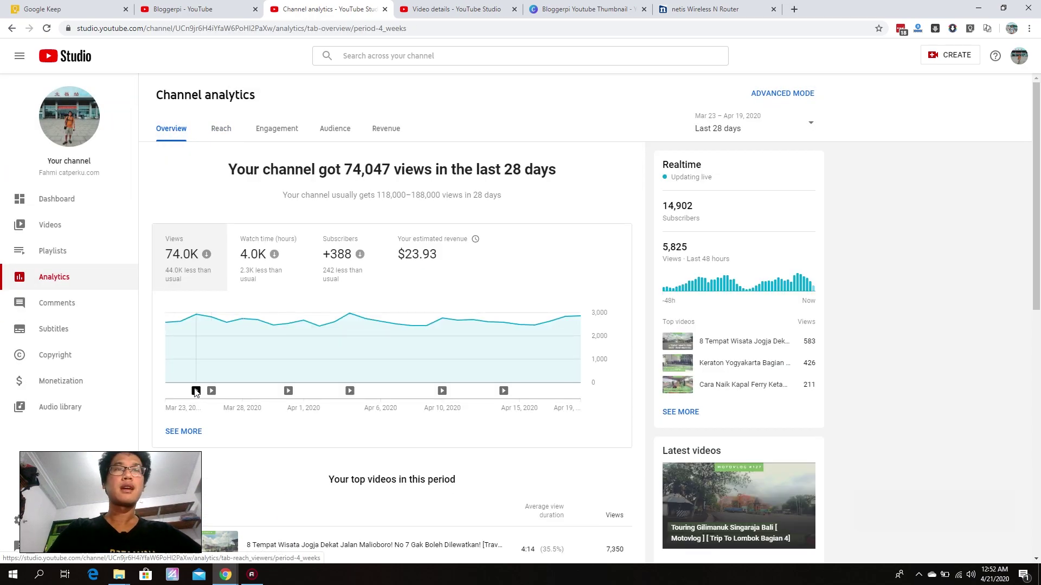
Step: Open the detailed views report from the channel overview, underline "Traffic source", and break the views down by traffic source
mouse_move(197, 398)
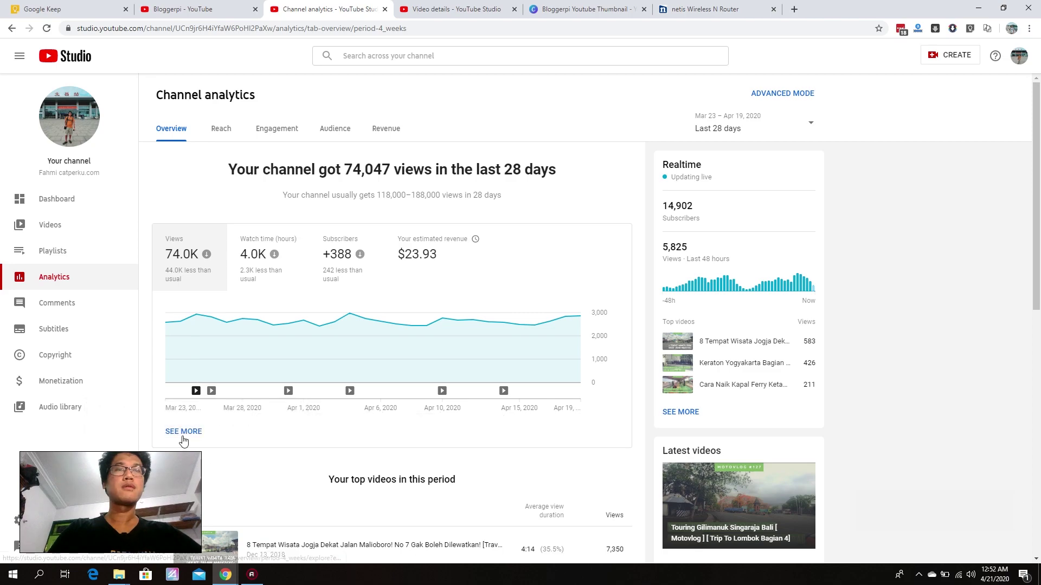
left_click(184, 440)
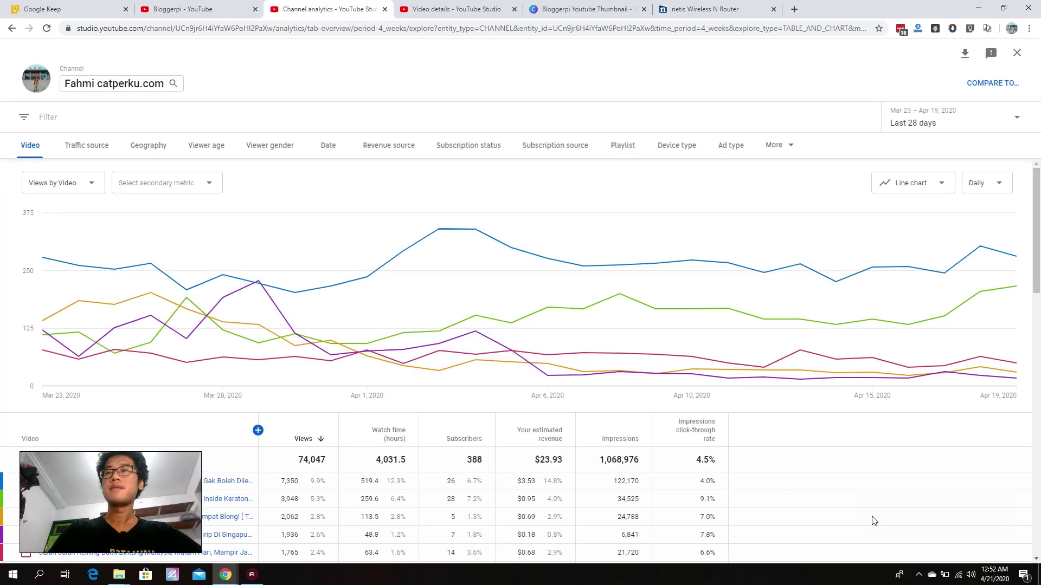
left_click_drag(64, 153, 105, 157)
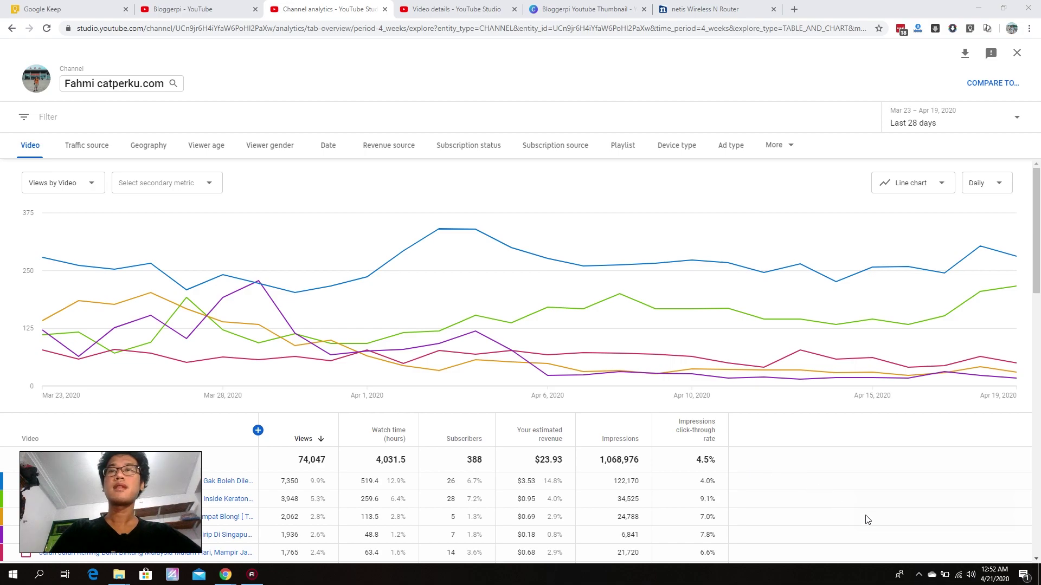
left_click(87, 145)
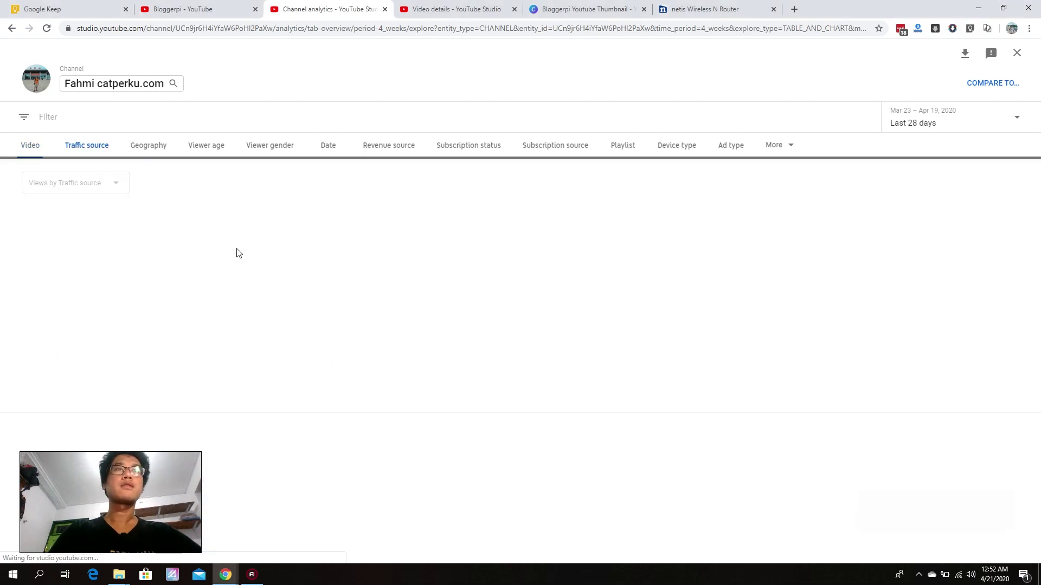
Step: Underline the "YouTube search" source and its views, clear the marks, and underline "External" and its views
scroll(347, 342, "down", 1)
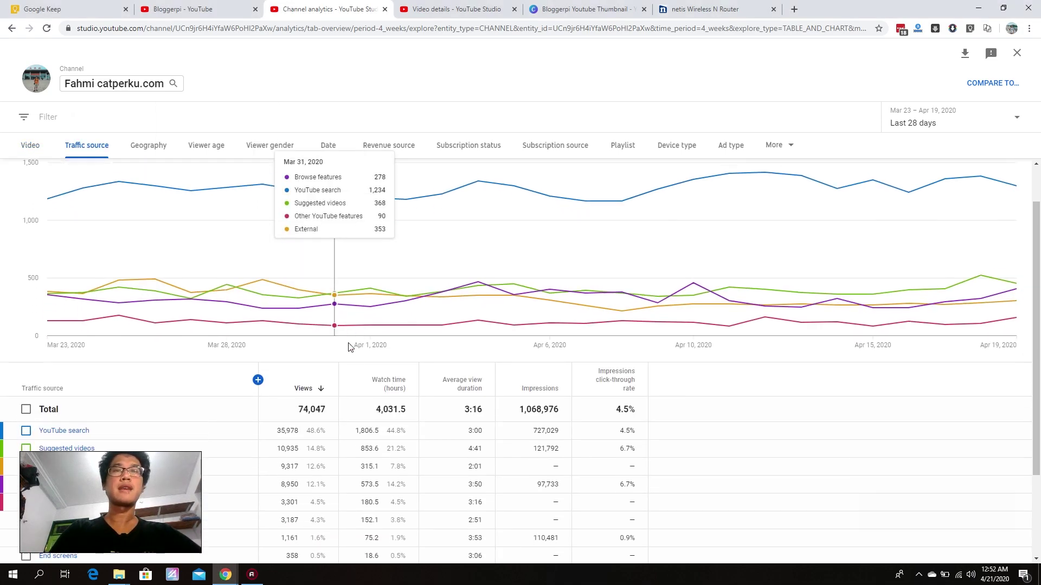
scroll(348, 347, "down", 1)
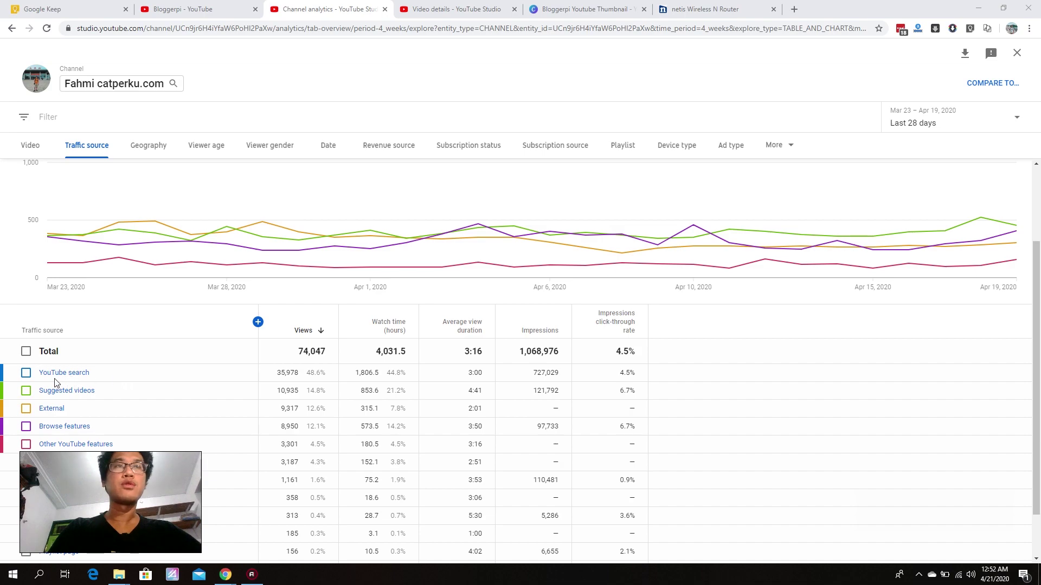
left_click_drag(40, 376, 109, 382)
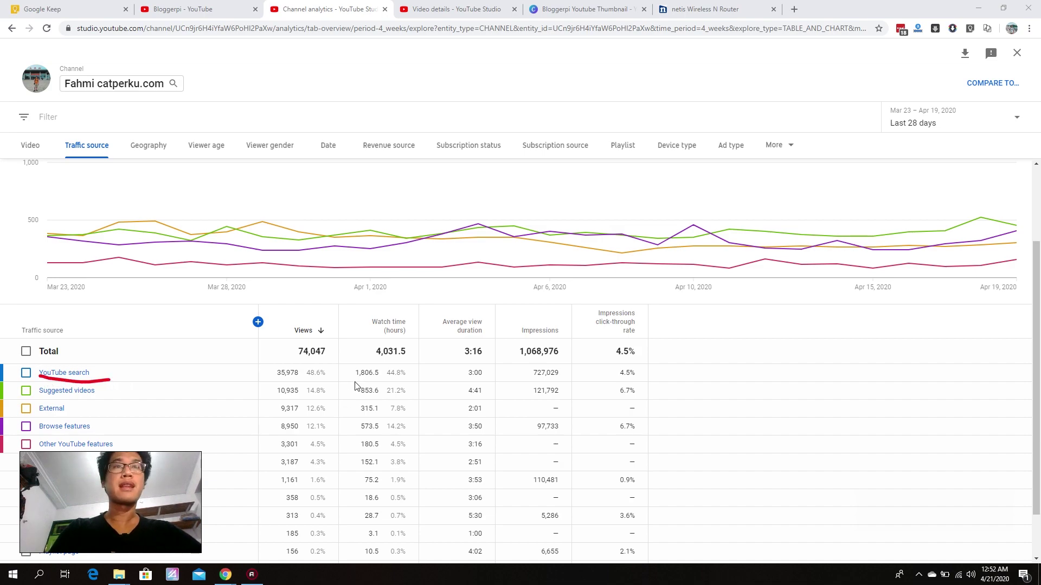
left_click_drag(274, 381, 328, 383)
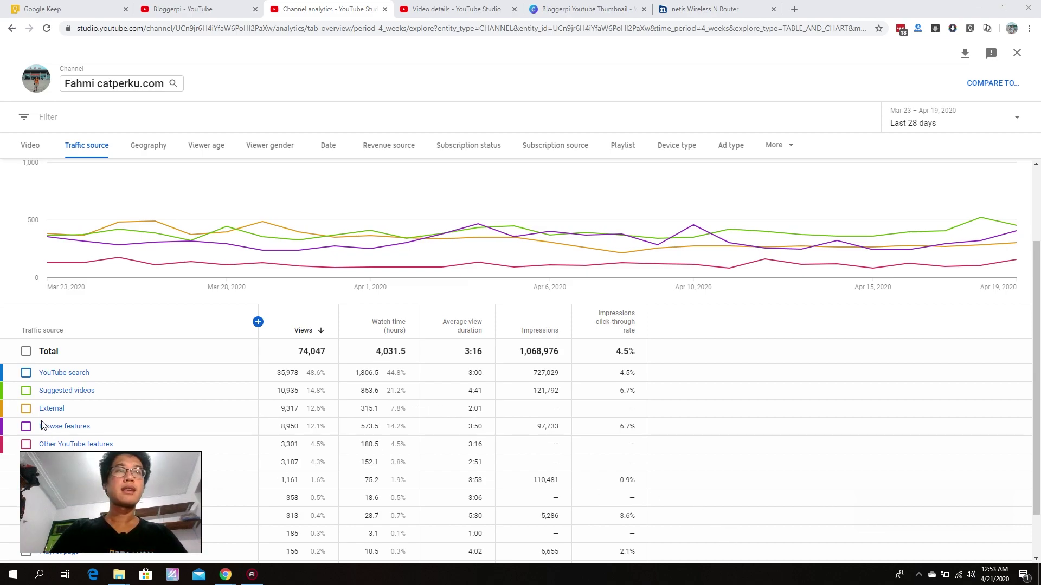
left_click_drag(38, 416, 65, 418)
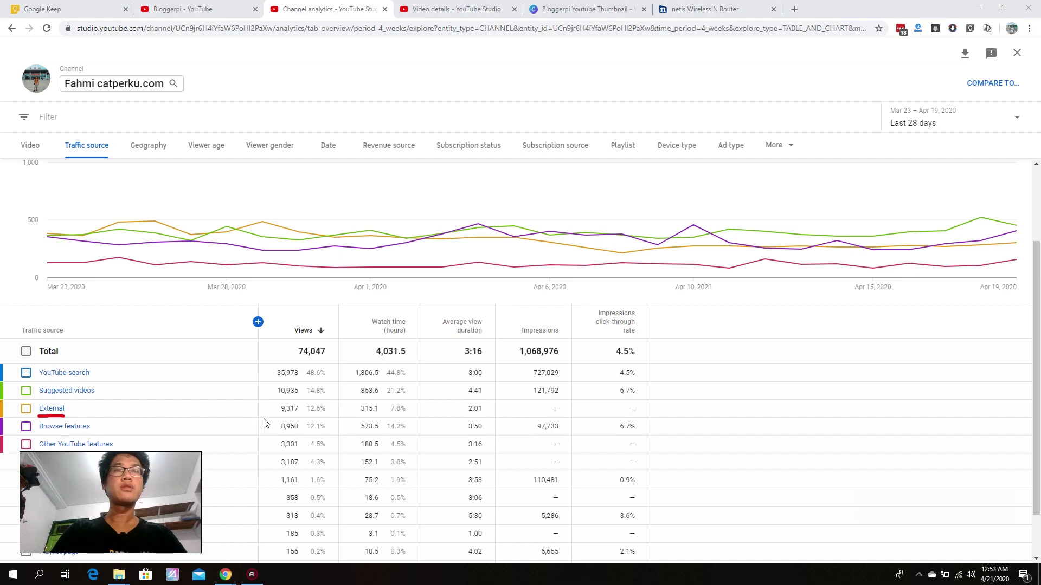
left_click_drag(270, 418, 297, 413)
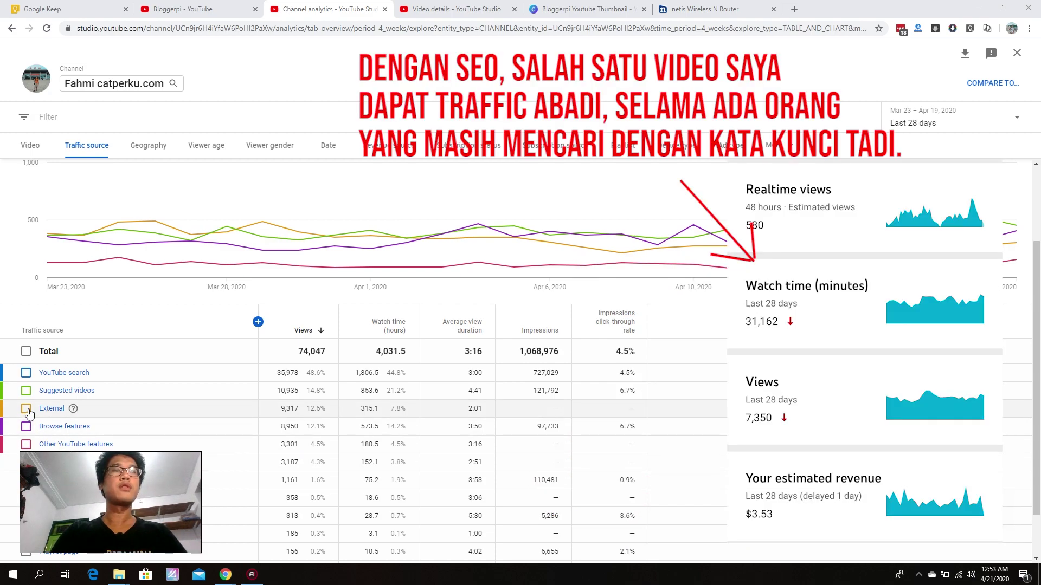
Step: Chart only the External traffic source, and reload the traffic source breakdown to show all sources again
left_click(27, 411)
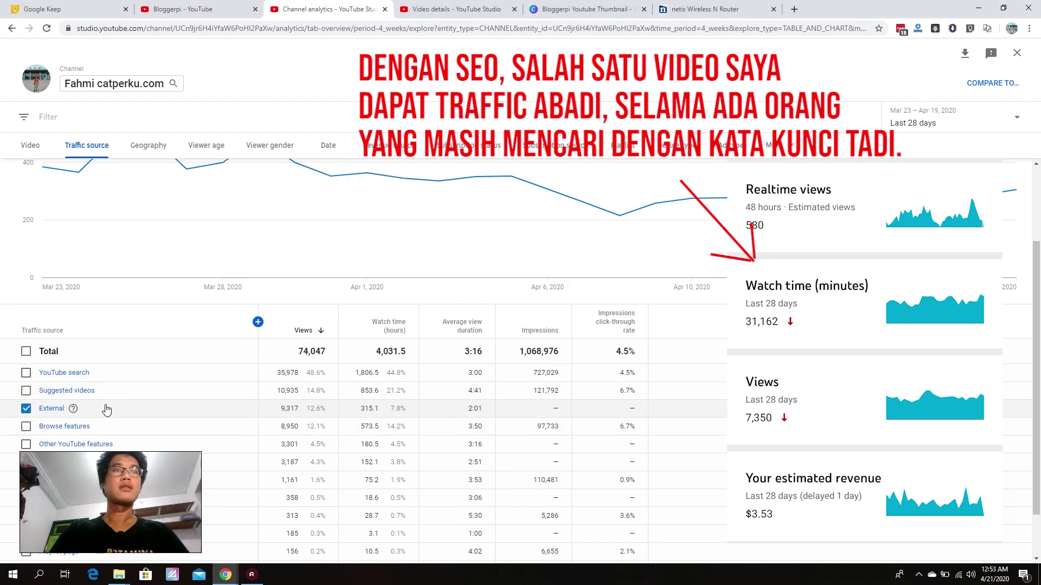
scroll(106, 411, "up", 2)
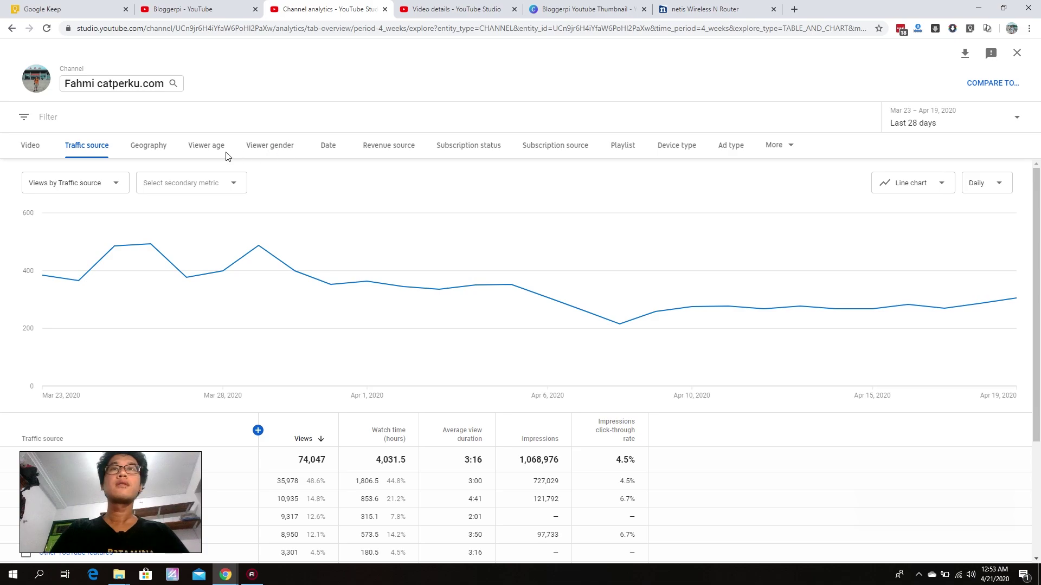
scroll(268, 271, "down", 3)
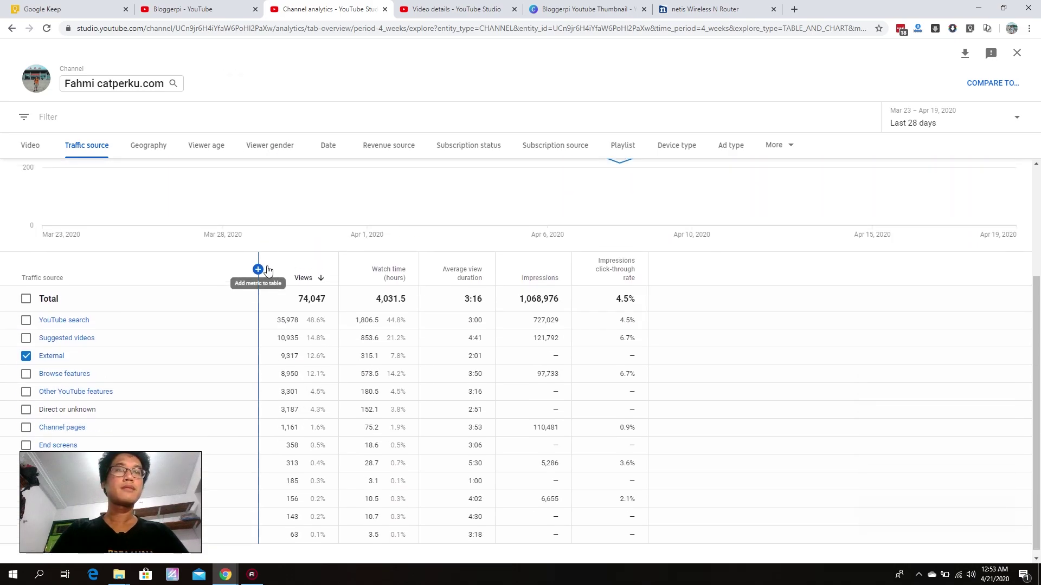
scroll(268, 270, "up", 3)
left_click(144, 145)
left_click(93, 144)
Step: Look through the secondary metric options without choosing one, and review the full traffic source table
left_click(196, 184)
left_click(234, 252)
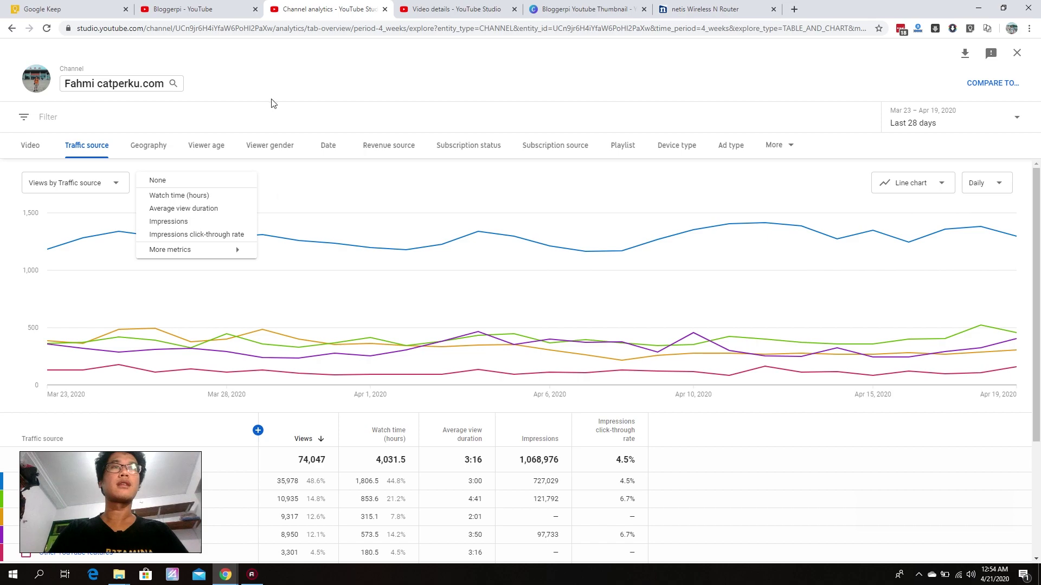
left_click(322, 87)
scroll(358, 401, "down", 3)
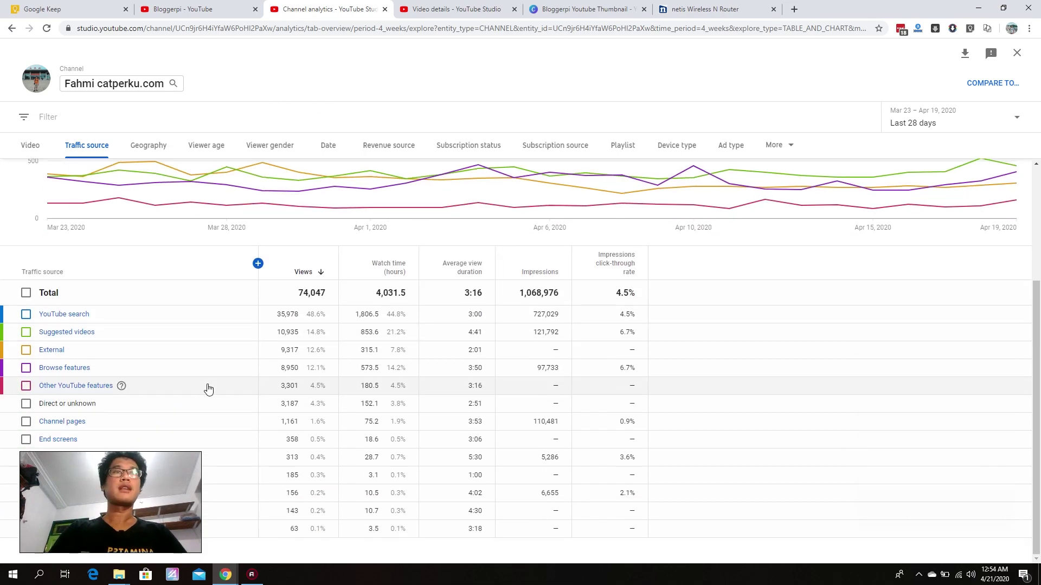
scroll(226, 388, "up", 3)
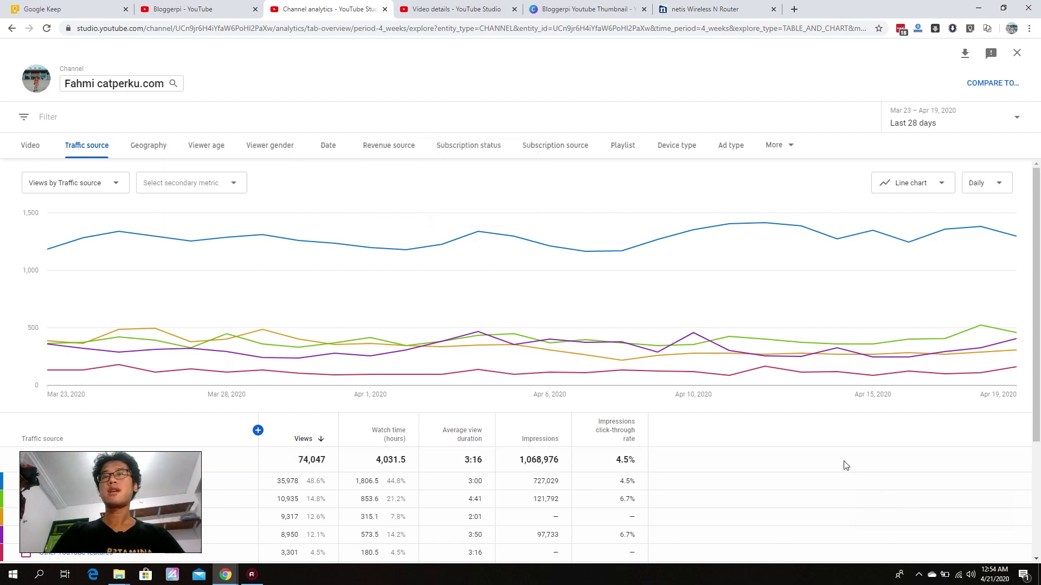
Step: Switch to the "Bloggerpi Youtube Thumbnail" design in Canva
left_click(585, 8)
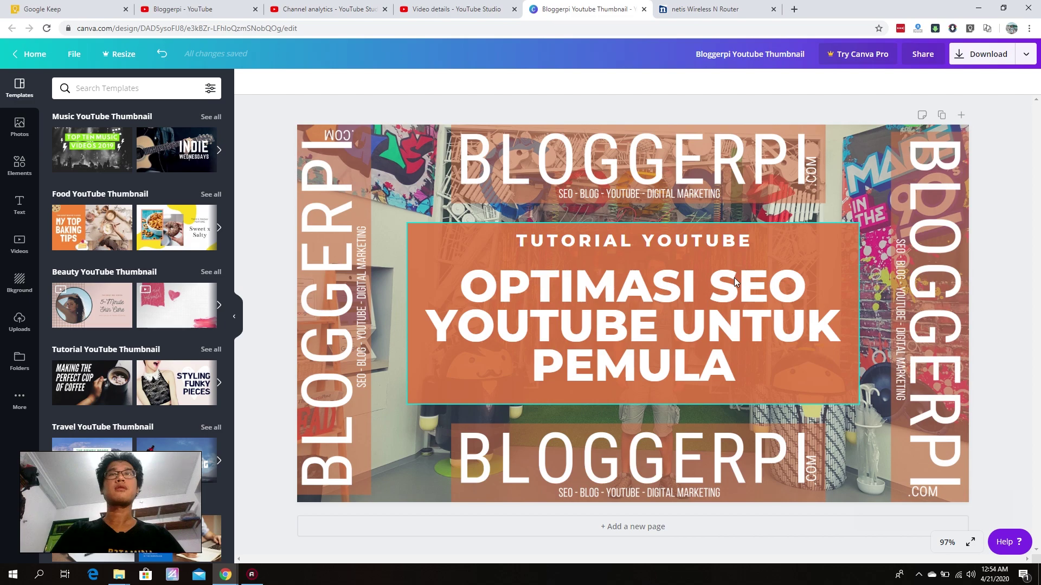